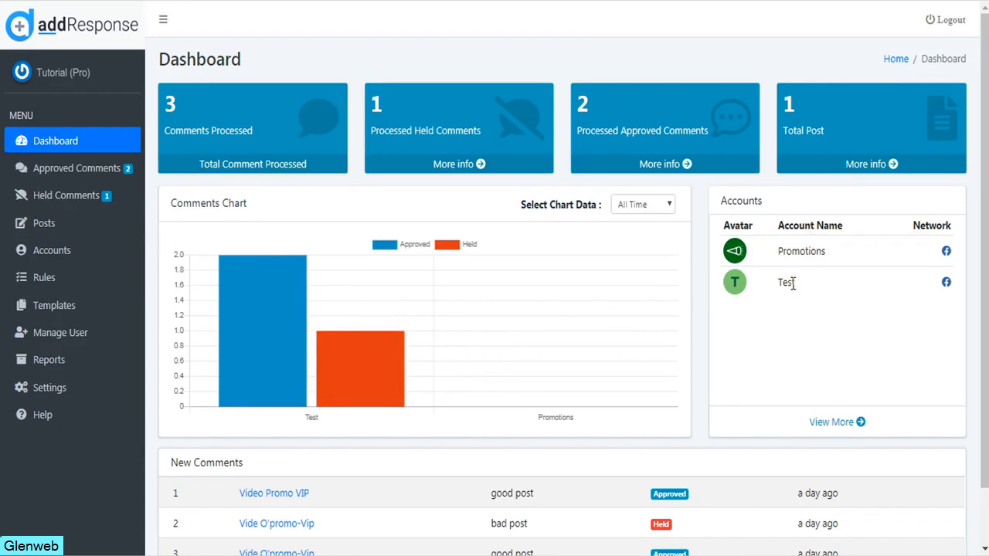
# - Start adding a Facebook account under the social accounts and continue with the signed-in Facebook profile
pyautogui.moveTo(241, 323)
pyautogui.scroll(-2, 607, 357)
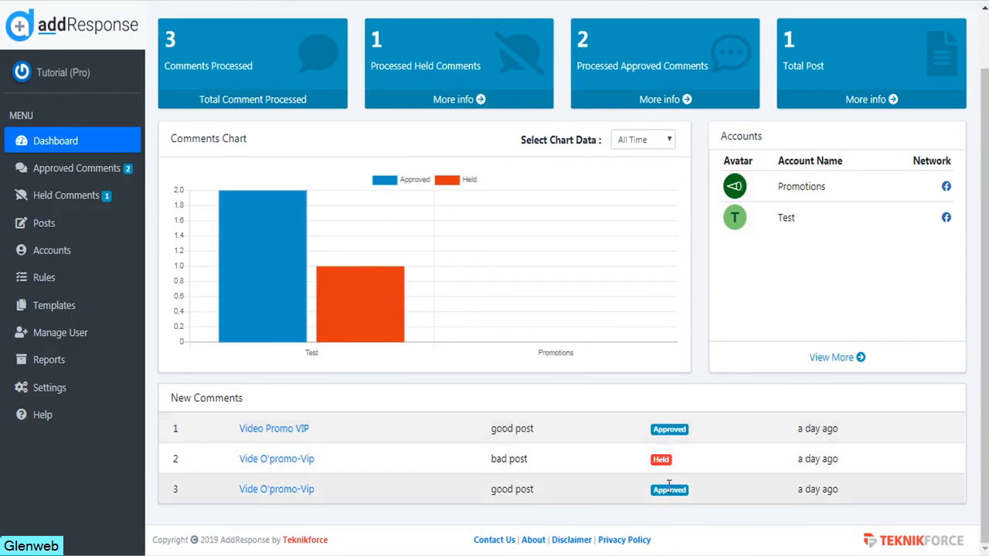
pyautogui.click(59, 259)
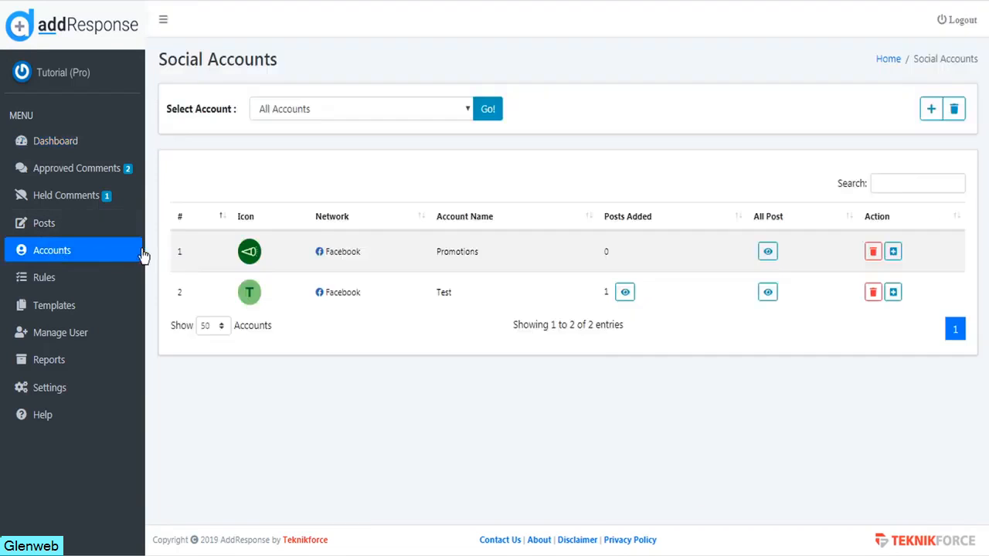
pyautogui.click(930, 109)
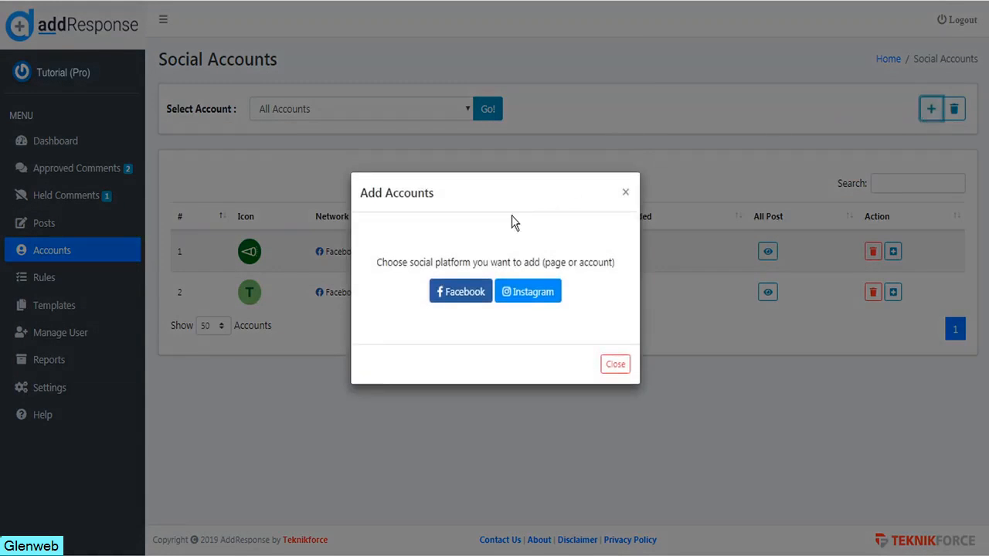
pyautogui.click(478, 299)
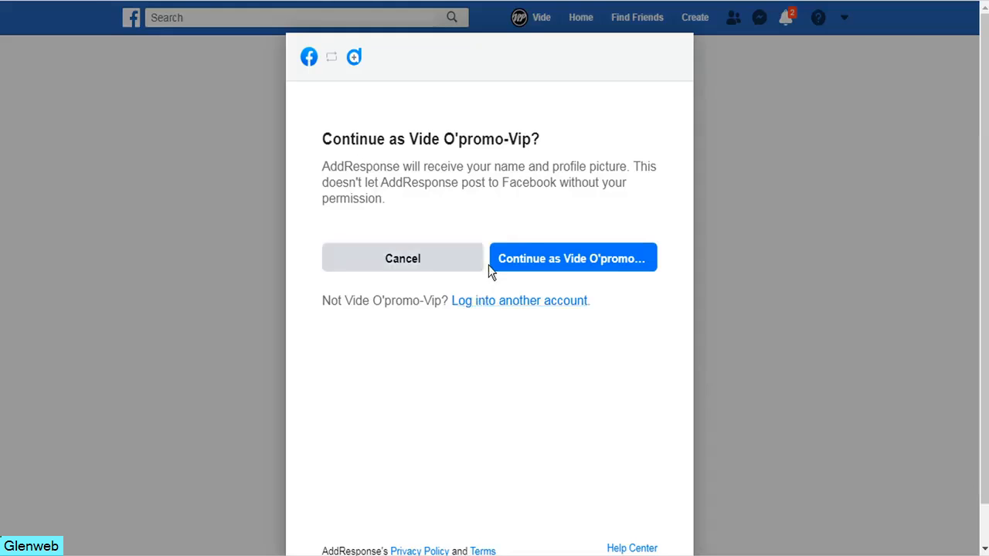
pyautogui.click(589, 266)
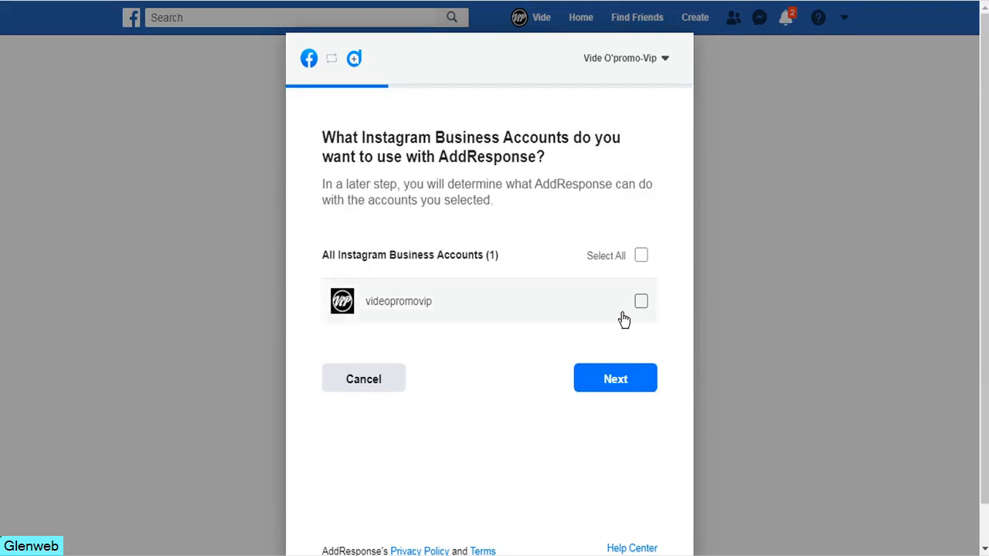
# - Authorize the Affiliate Sales page without any Instagram account, keep the default permissions, and add the page as an account
pyautogui.click(617, 381)
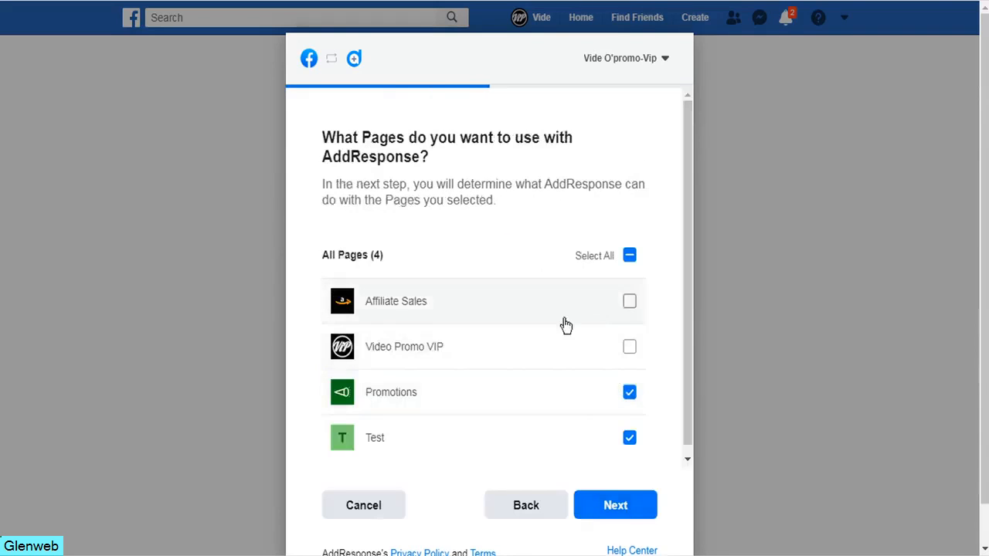
pyautogui.click(628, 304)
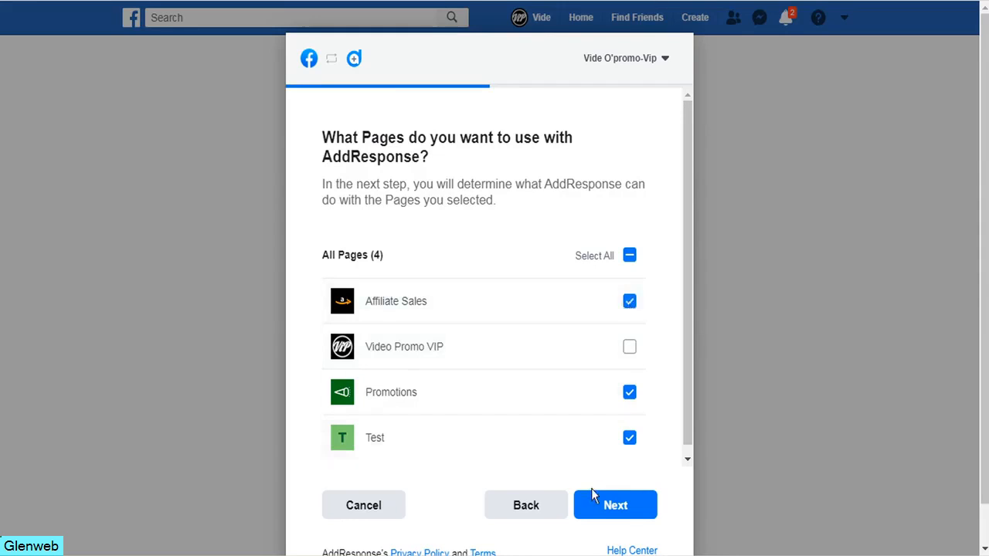
pyautogui.click(630, 510)
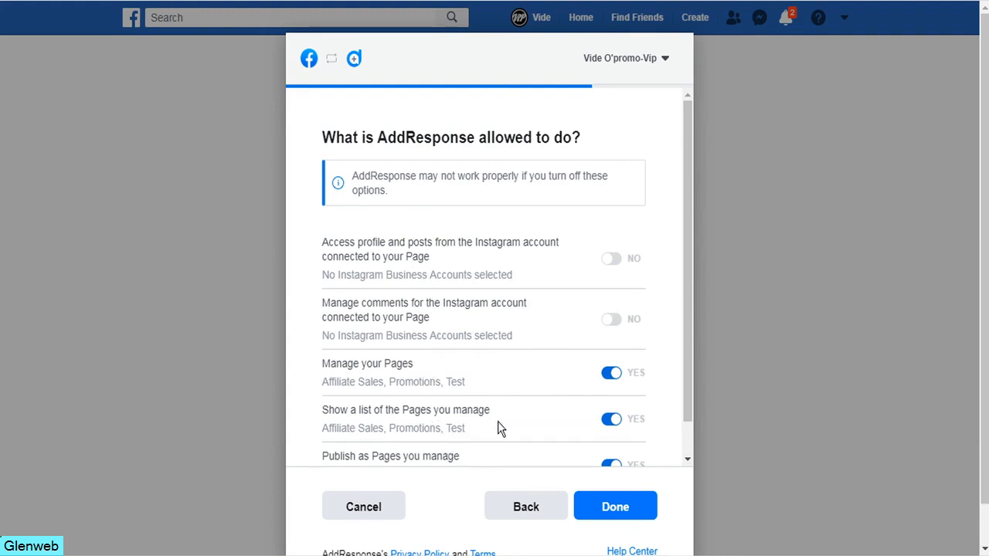
pyautogui.scroll(-1, 495, 439)
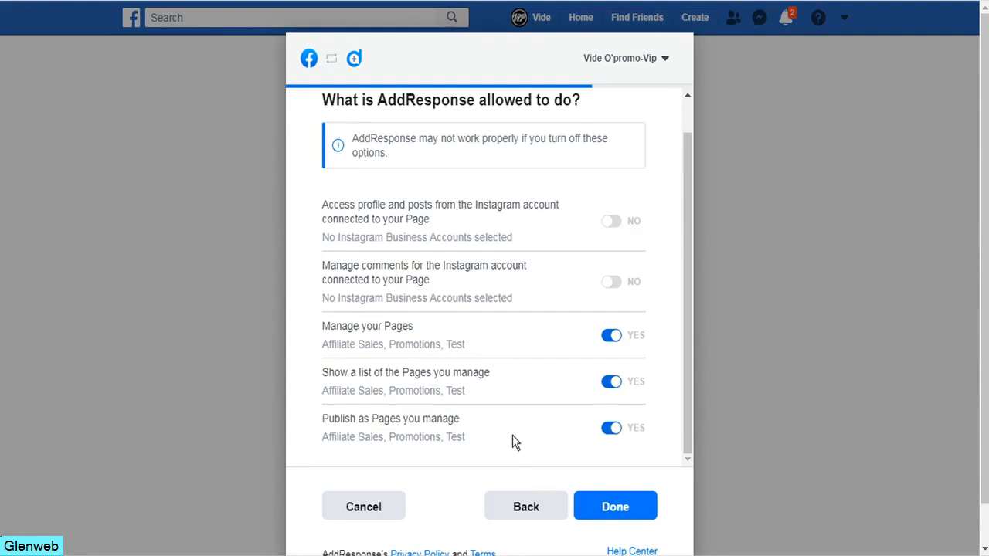
pyautogui.click(630, 508)
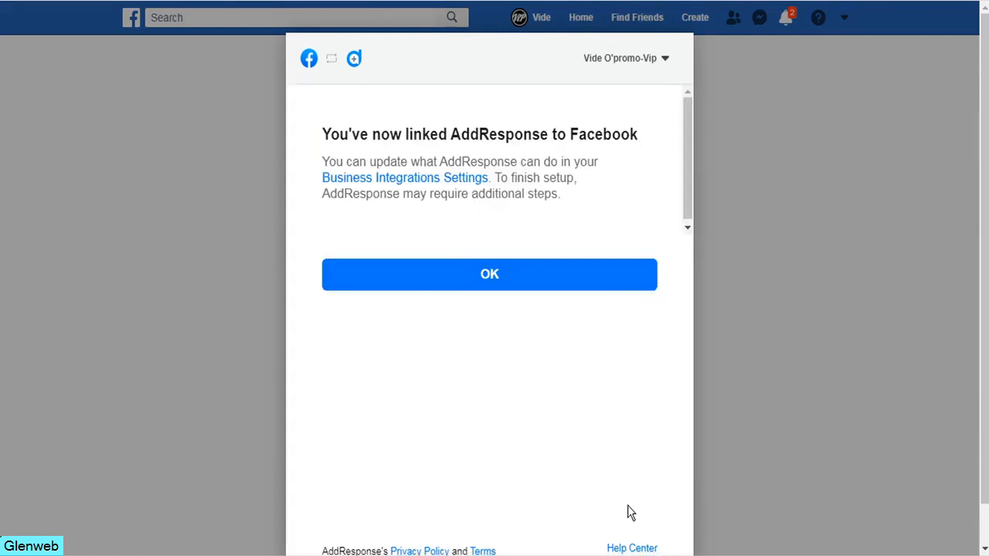
pyautogui.click(491, 278)
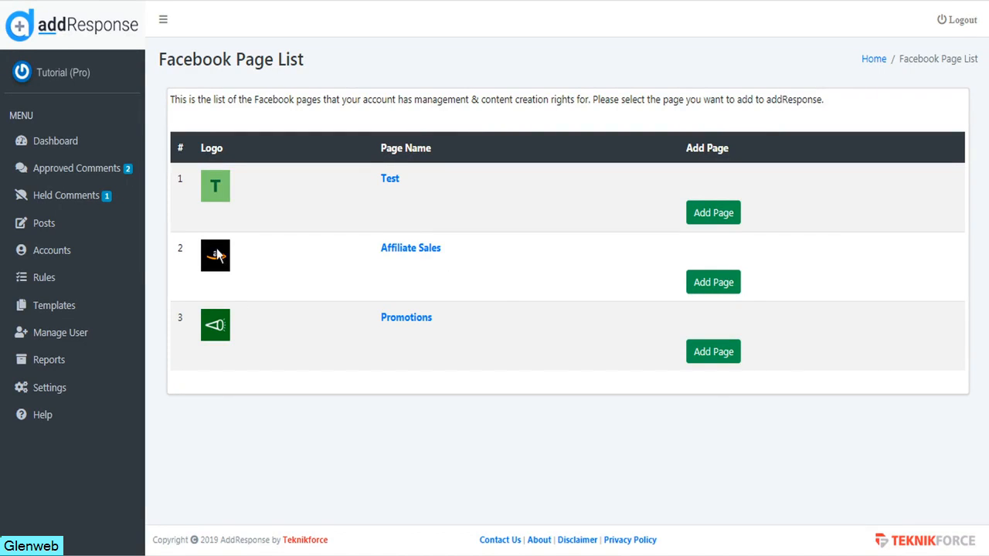
pyautogui.click(726, 291)
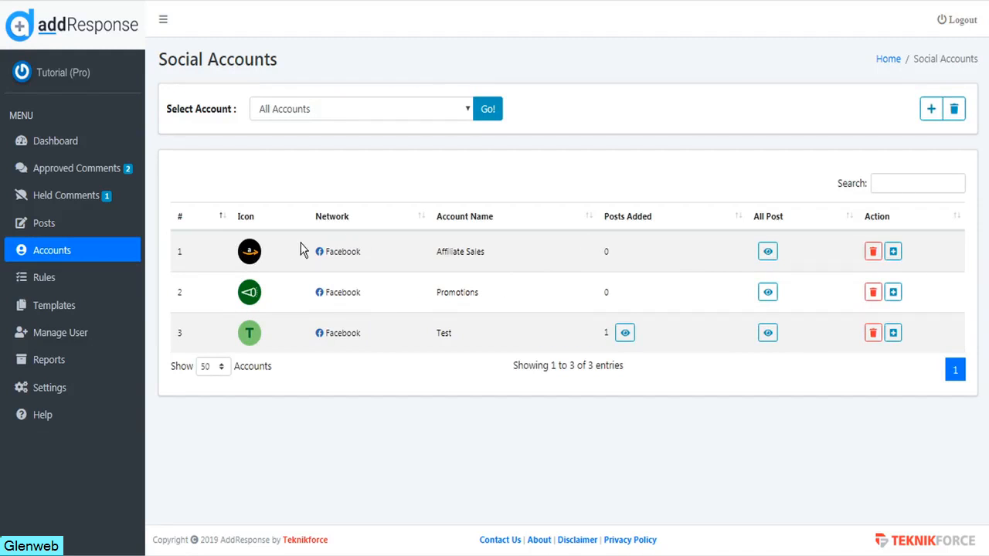
# - Open all posts of the Affiliate Sales account and add the text post "Test Post A"
pyautogui.click(769, 254)
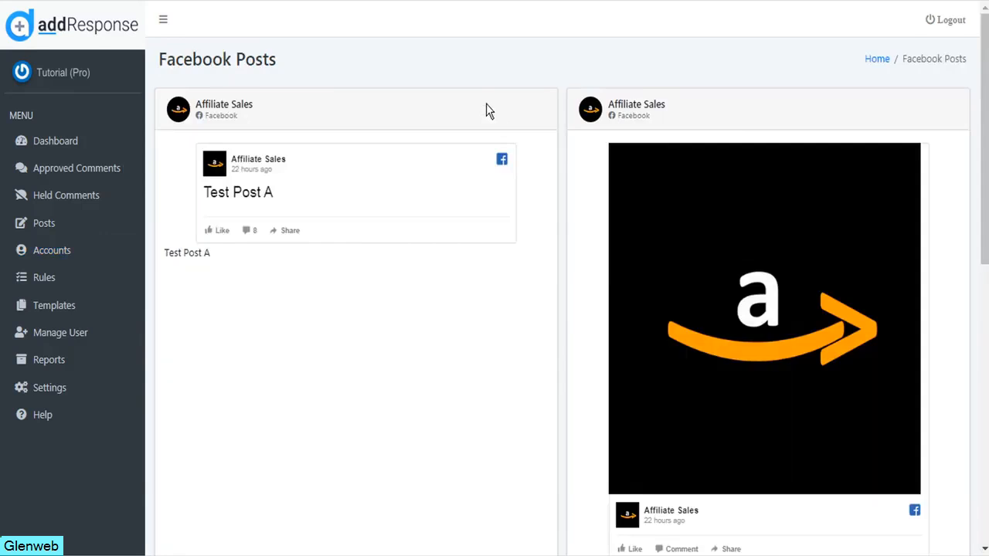
pyautogui.scroll(-5, 486, 105)
pyautogui.scroll(4, 486, 113)
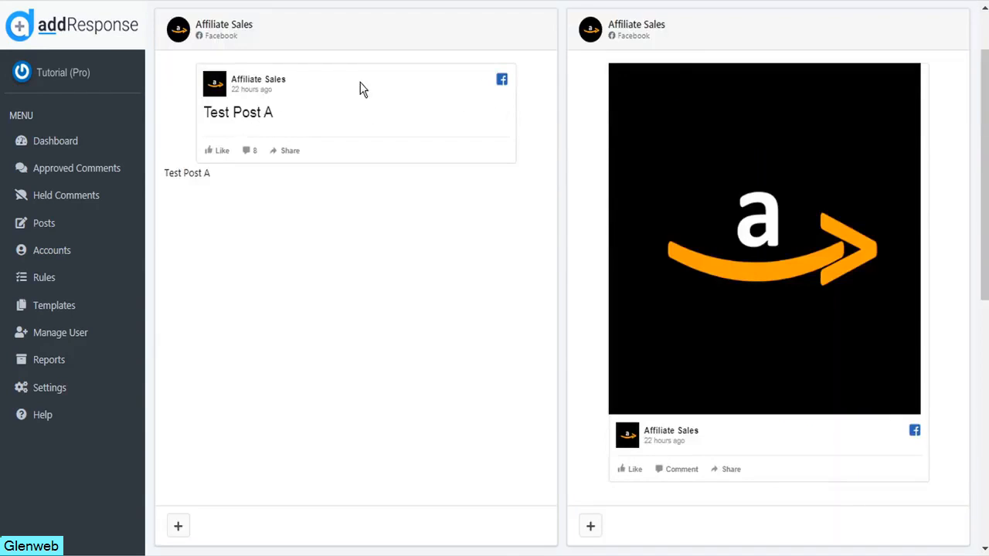
pyautogui.scroll(-2, 292, 168)
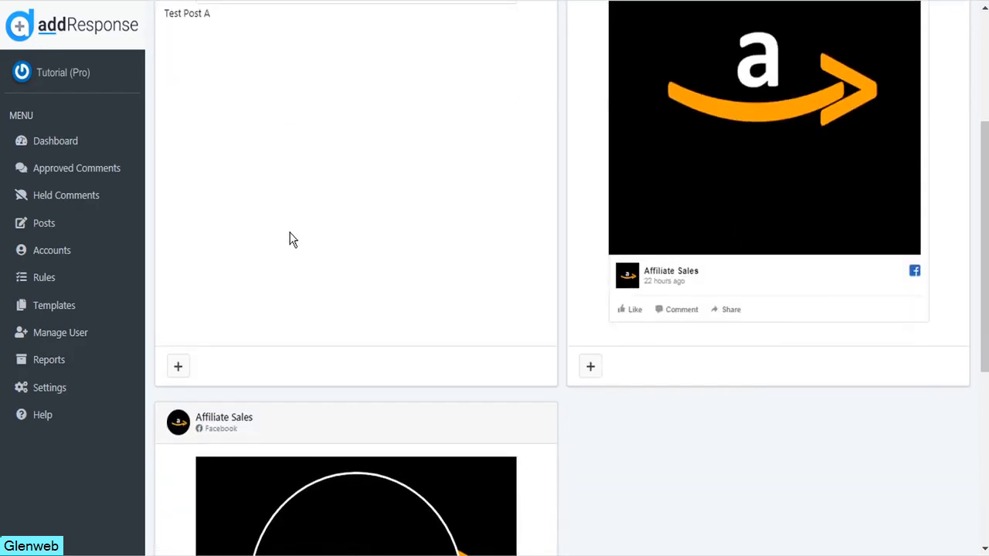
pyautogui.click(179, 373)
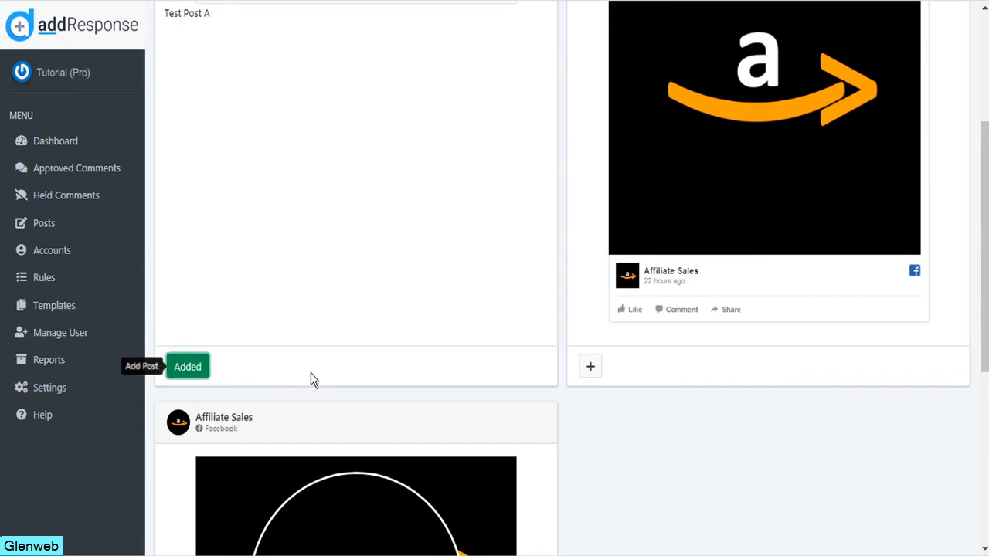
# - Open Test Post A on Facebook and publish the comments "good post" and "bad post" on it
pyautogui.scroll(3, 252, 185)
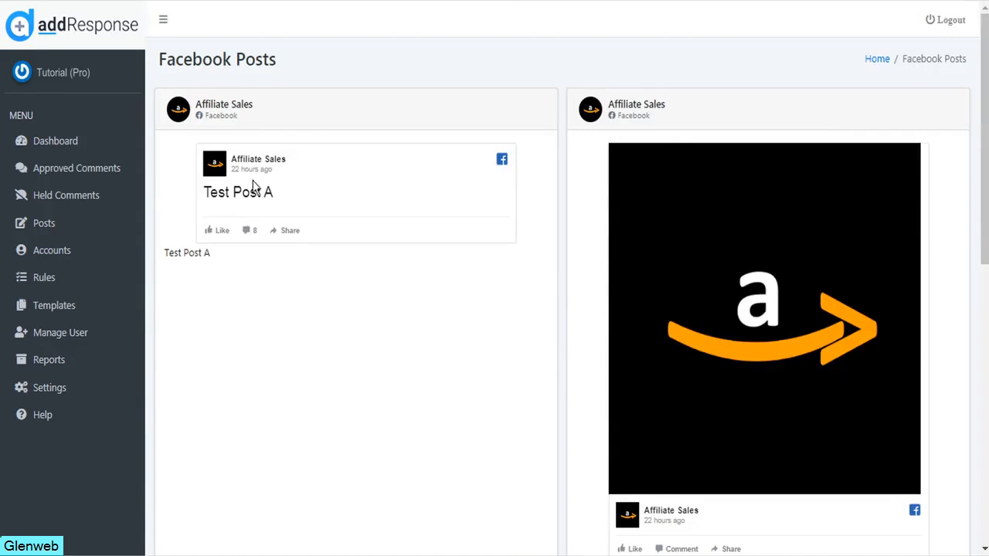
pyautogui.click(245, 232)
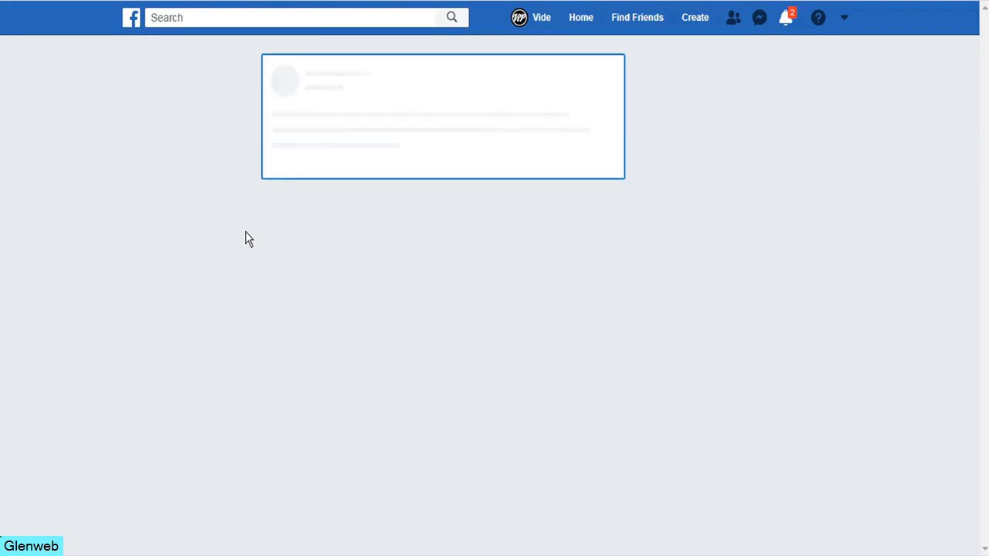
pyautogui.click(328, 347)
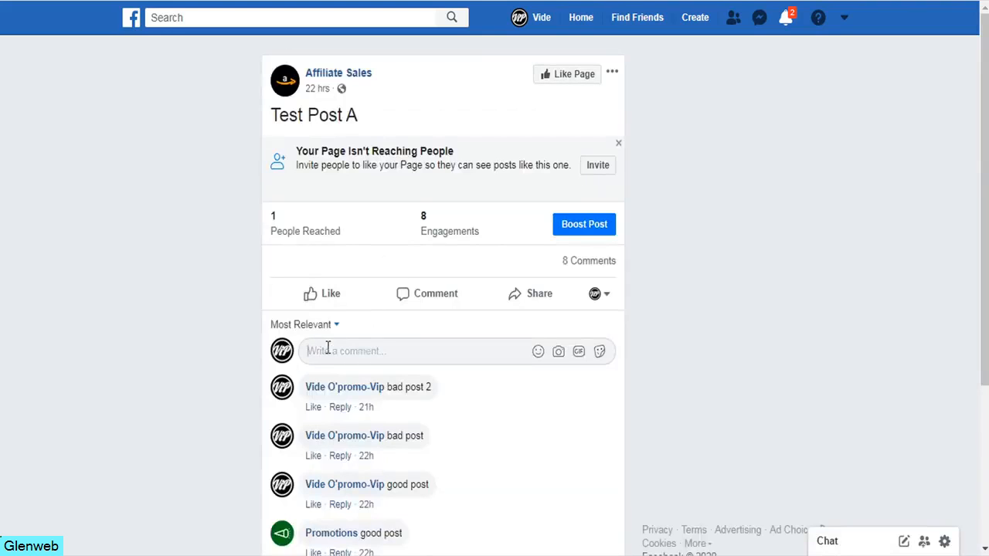
pyautogui.write('good post')
pyautogui.press('Return')
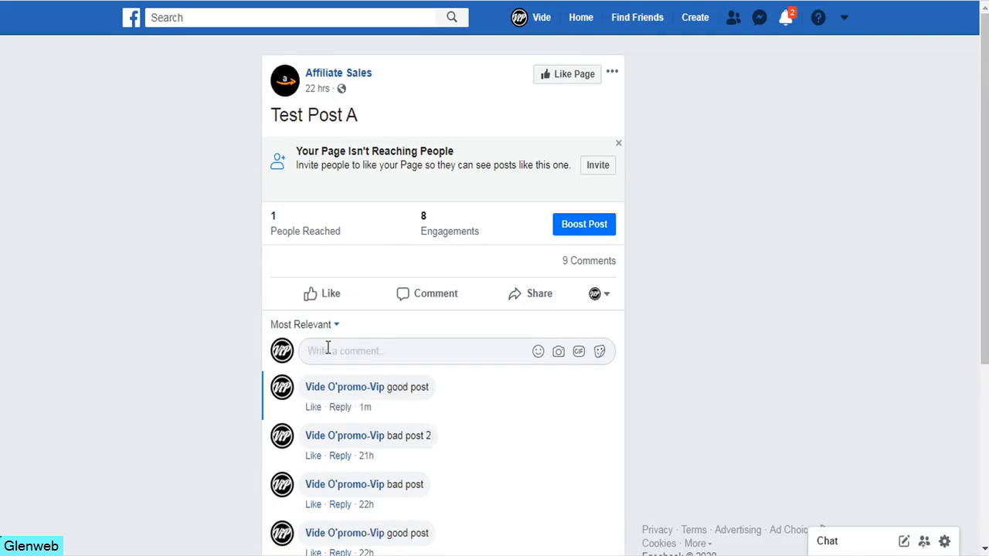
pyautogui.write('bad post')
pyautogui.press('Return')
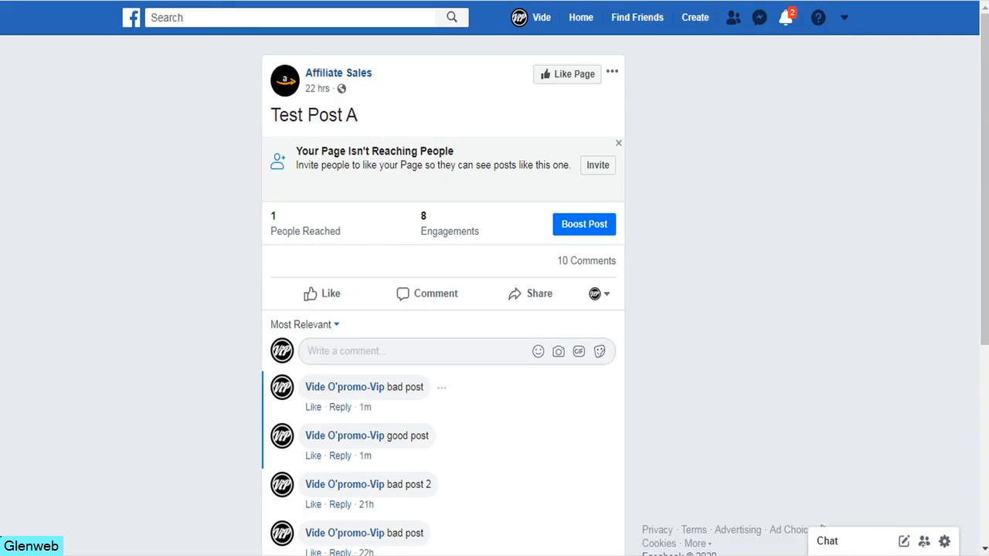
# - Switch back to addResponse and review the held comments and the approved comments
pyautogui.click(202, 1)
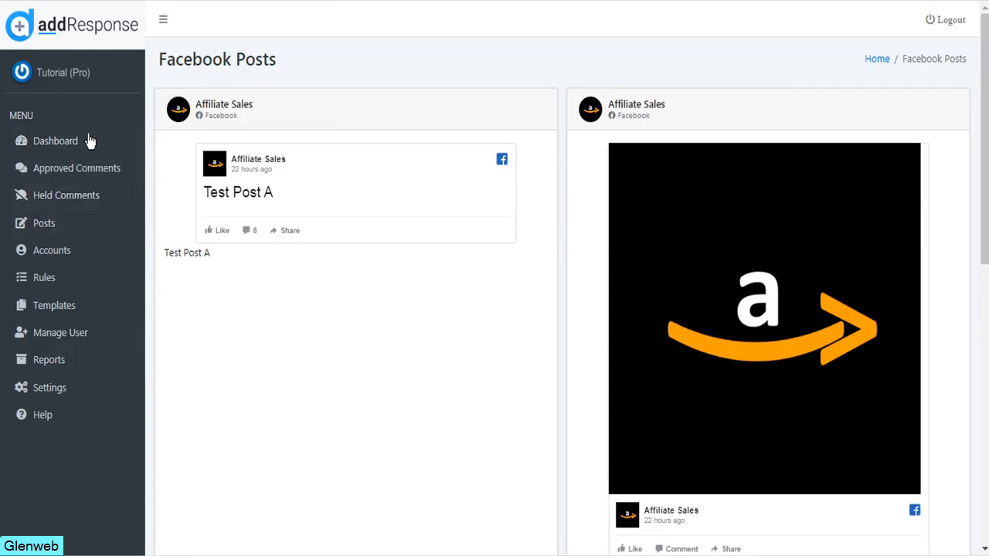
pyautogui.click(61, 202)
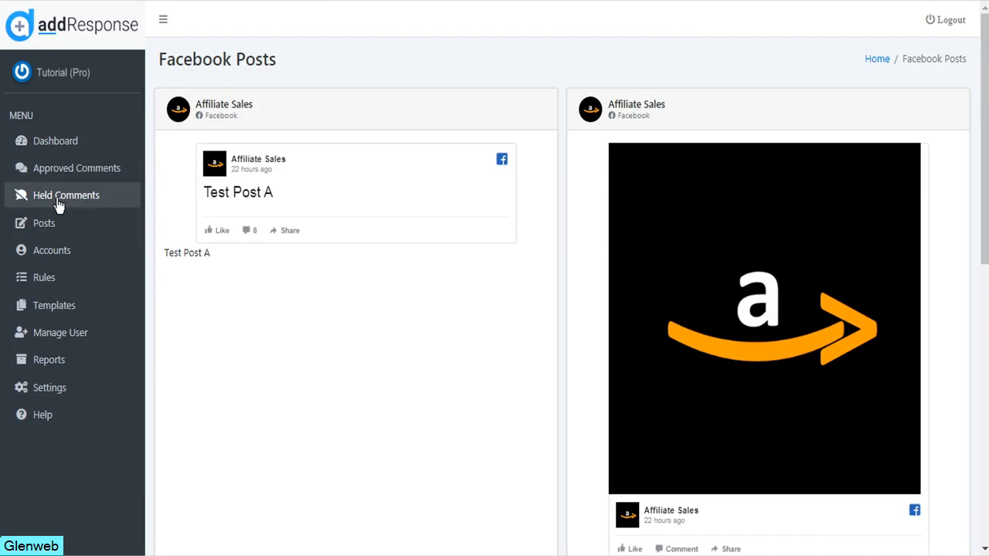
pyautogui.click(76, 198)
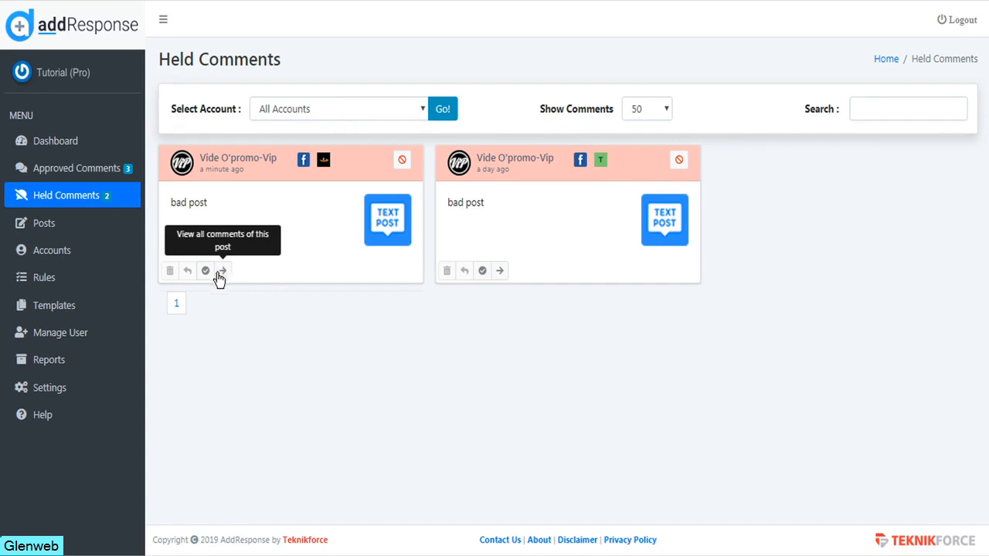
pyautogui.click(80, 170)
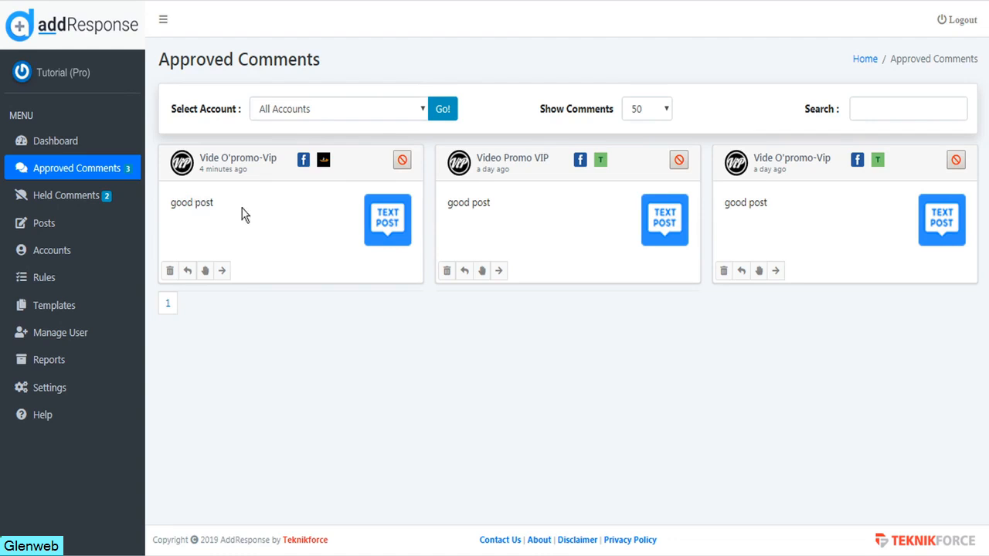
# - Preview the More Info template as a reply to the newest approved "good post" comment without sending it
pyautogui.click(189, 272)
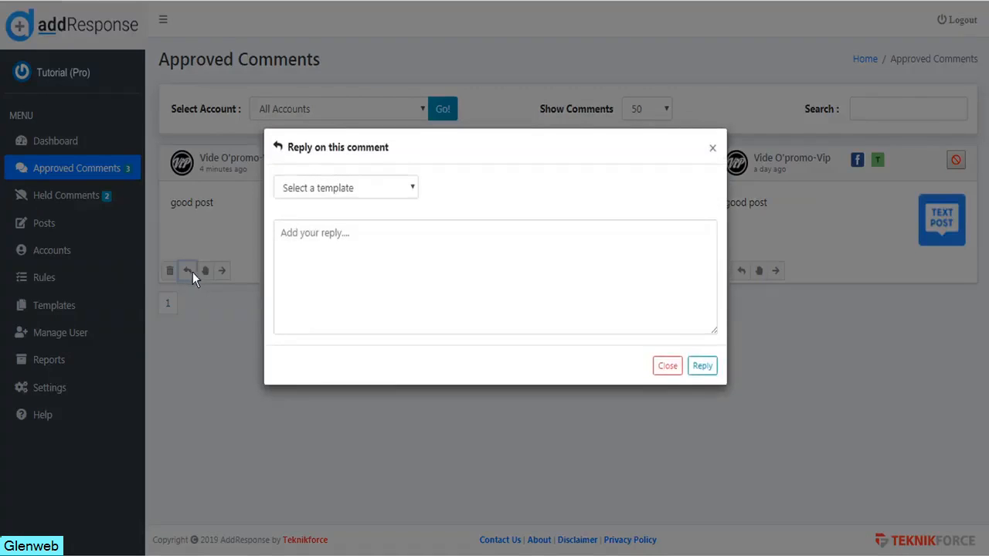
pyautogui.click(411, 192)
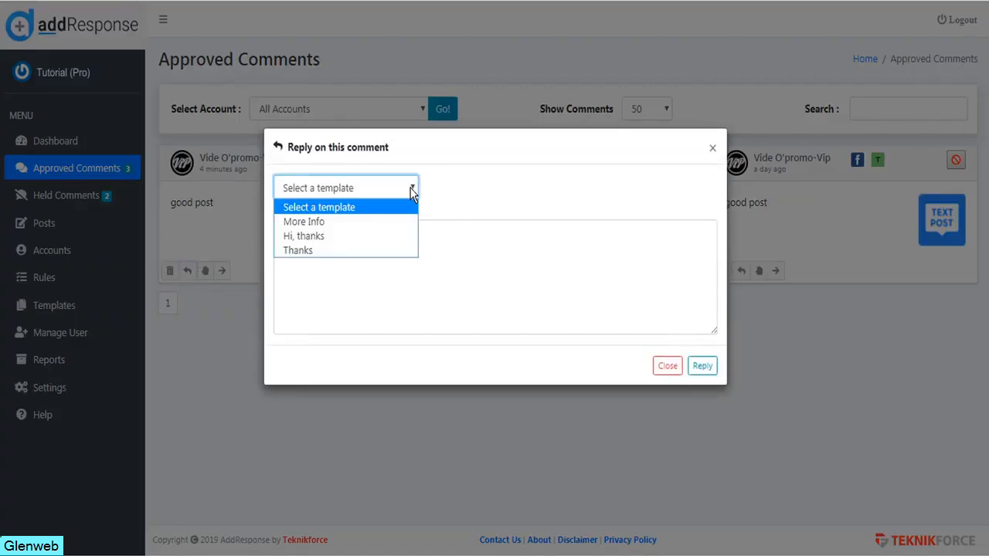
pyautogui.click(386, 223)
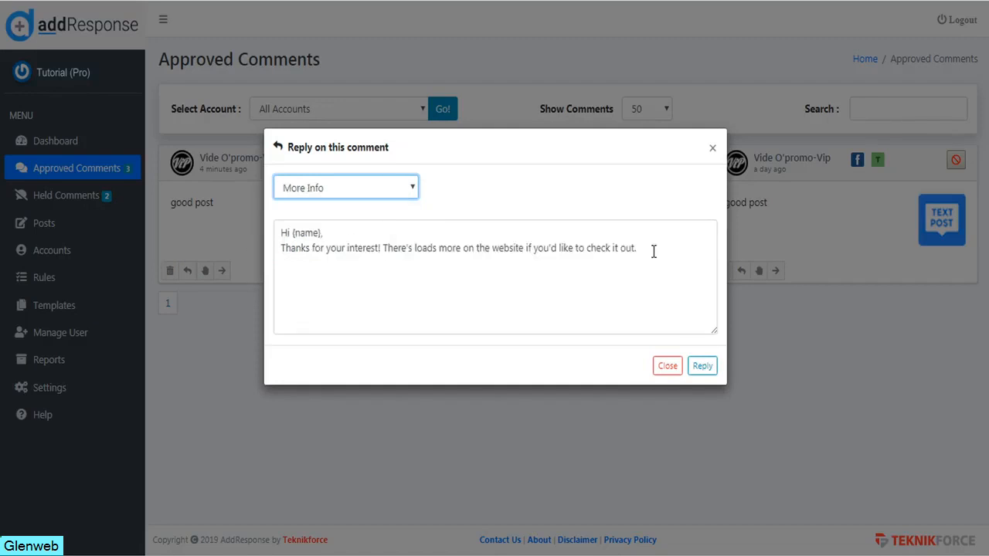
pyautogui.click(666, 368)
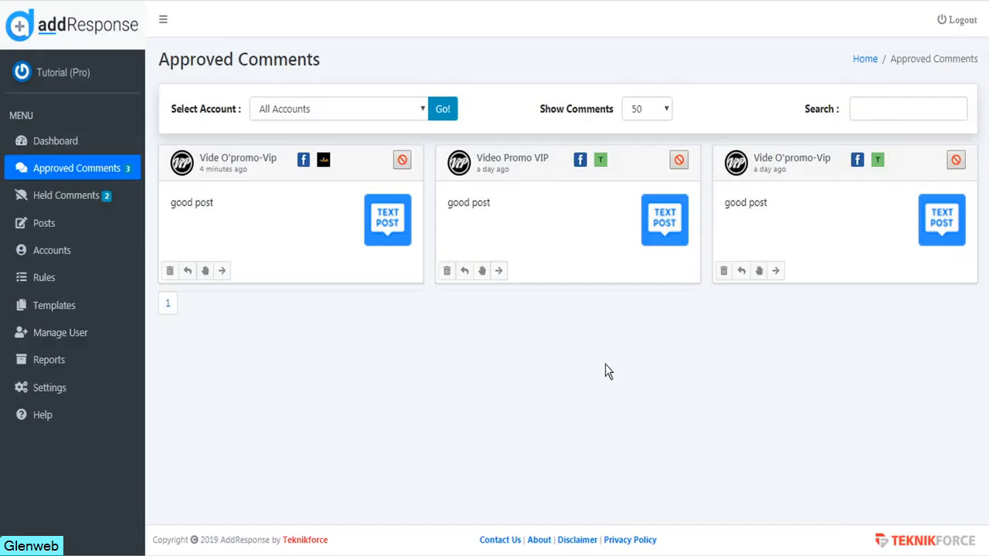
# - Examine the personalization shortcodes available for the reply templates
pyautogui.click(57, 312)
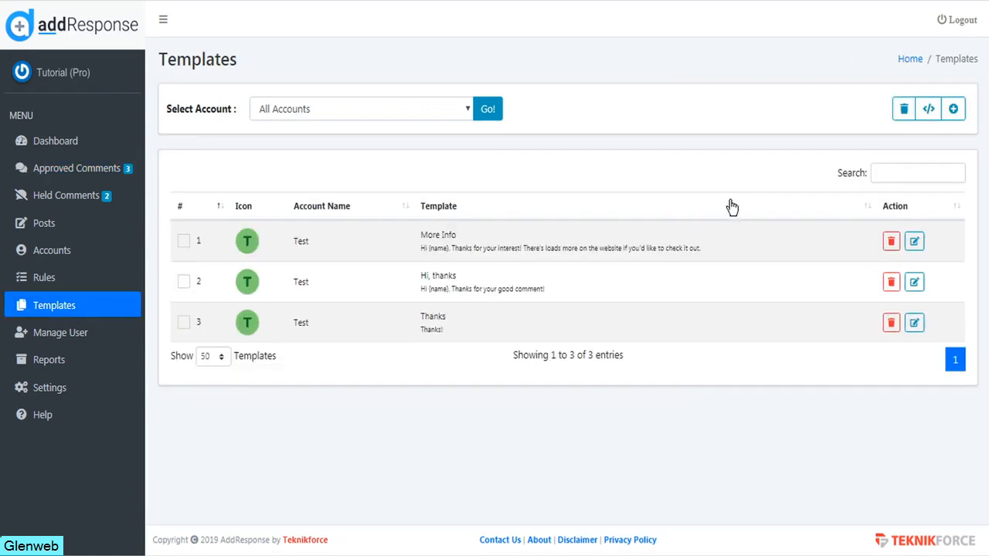
pyautogui.click(930, 110)
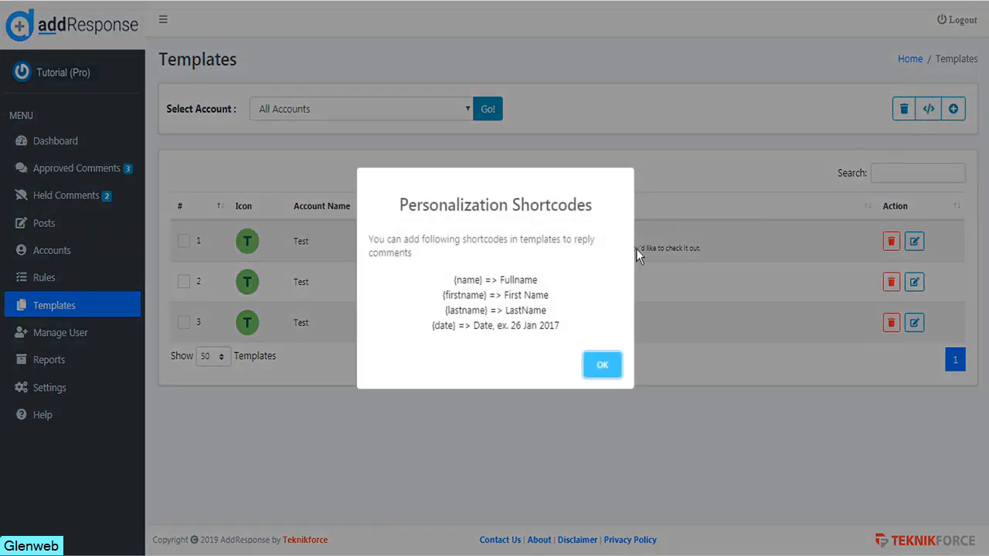
pyautogui.moveTo(483, 280); pyautogui.dragTo(453, 294)
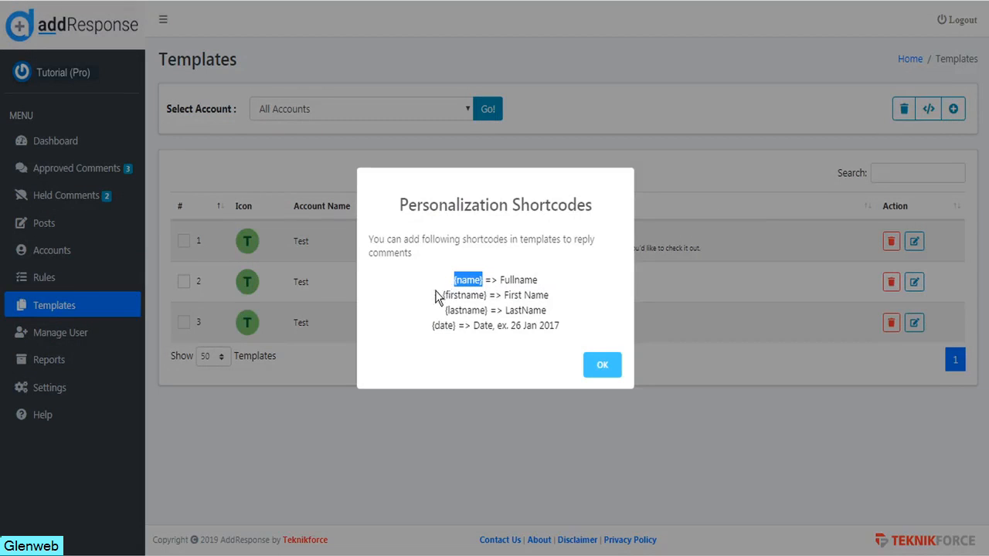
pyautogui.click(476, 270)
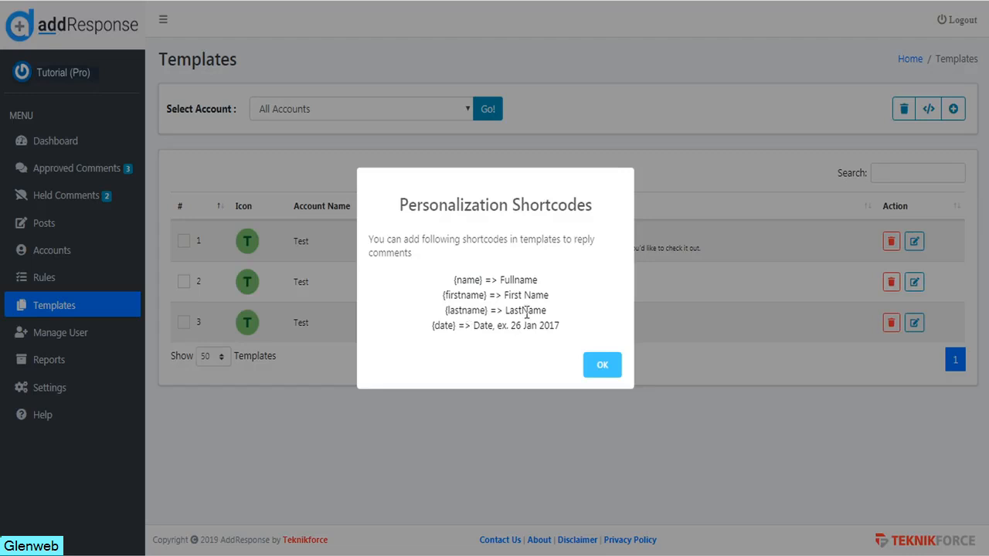
pyautogui.click(604, 371)
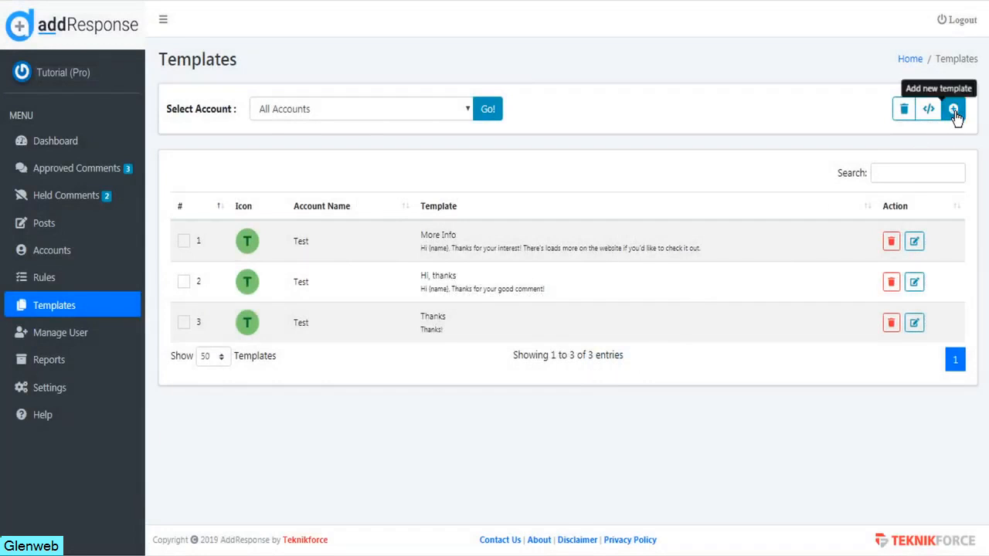
# - Add a template titled "Cool" for the Affiliate Sales account with the text "Hey {firstname}, thanks for the cool comment!"
pyautogui.click(955, 113)
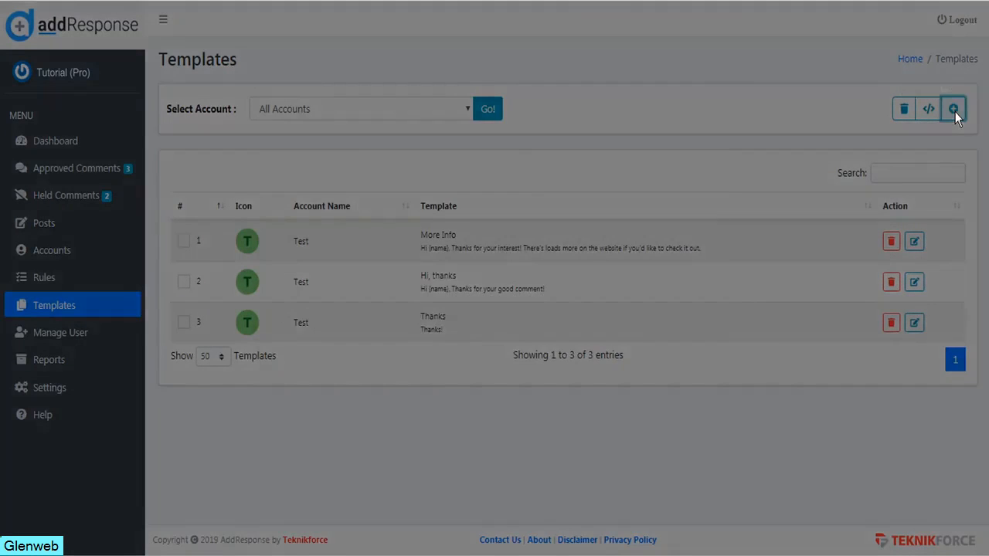
pyautogui.click(429, 206)
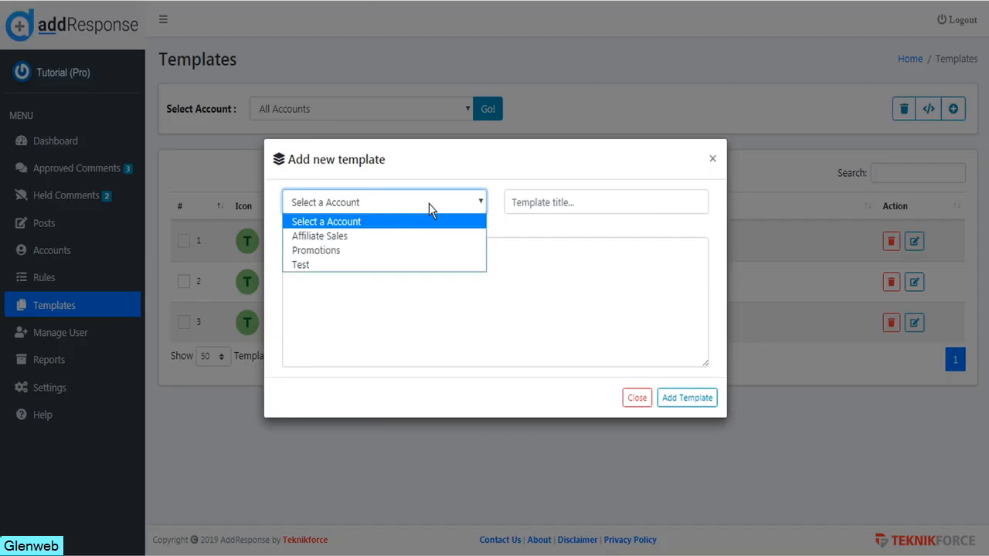
pyautogui.click(407, 237)
pyautogui.click(560, 205)
pyautogui.write('Cool')
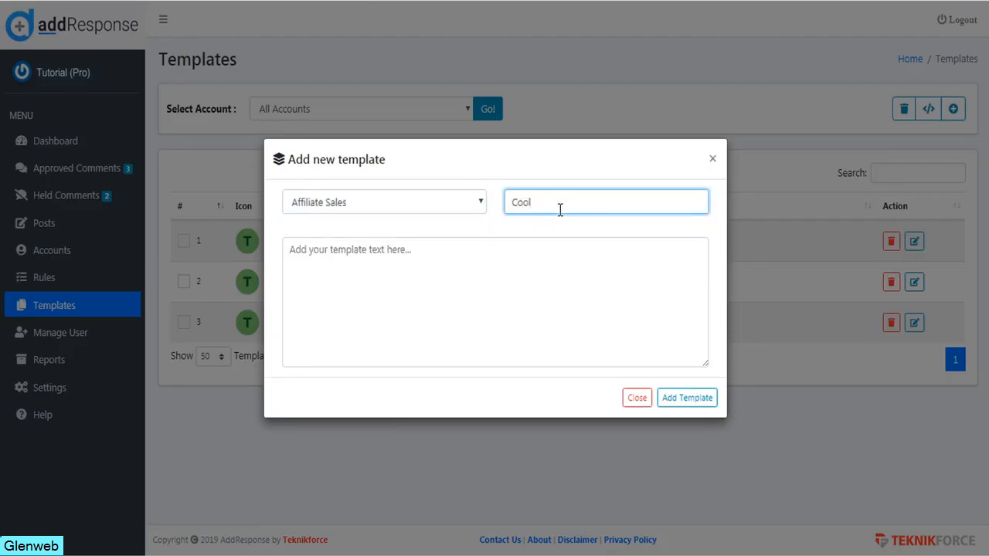
pyautogui.click(389, 270)
pyautogui.write('Hey {firstname}, thanks for the cool comment!')
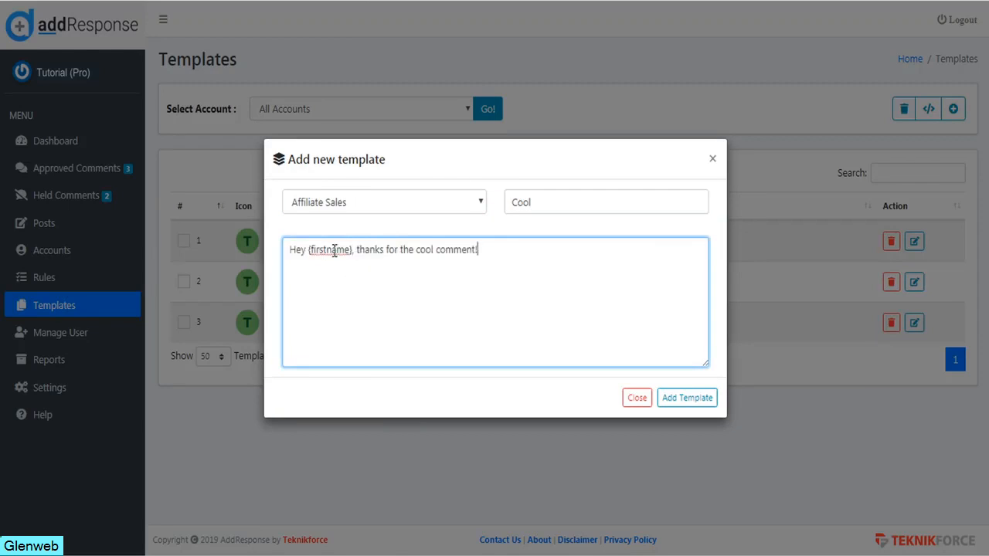
pyautogui.click(696, 399)
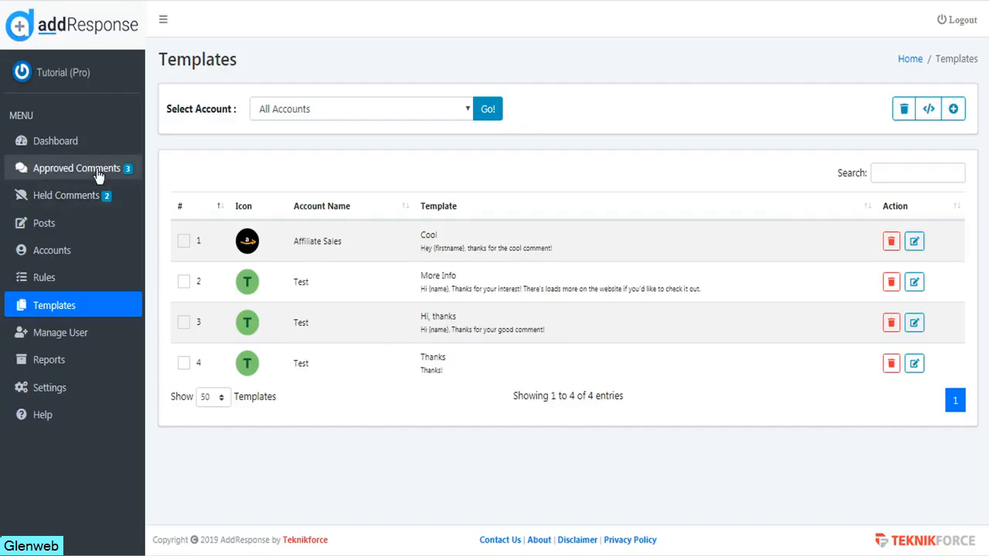
# - Reply to the newest approved "good post" comment using the Cool template
pyautogui.click(98, 177)
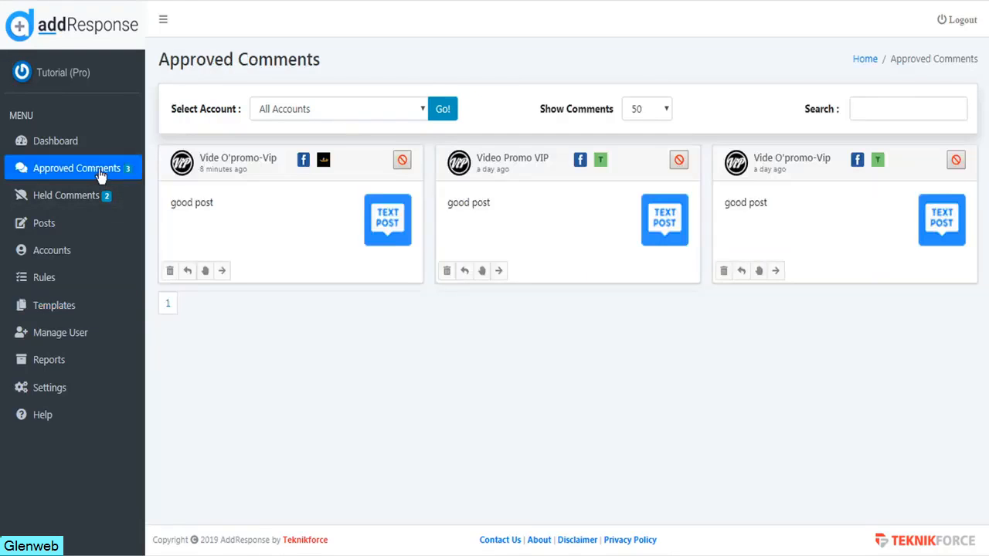
pyautogui.click(187, 272)
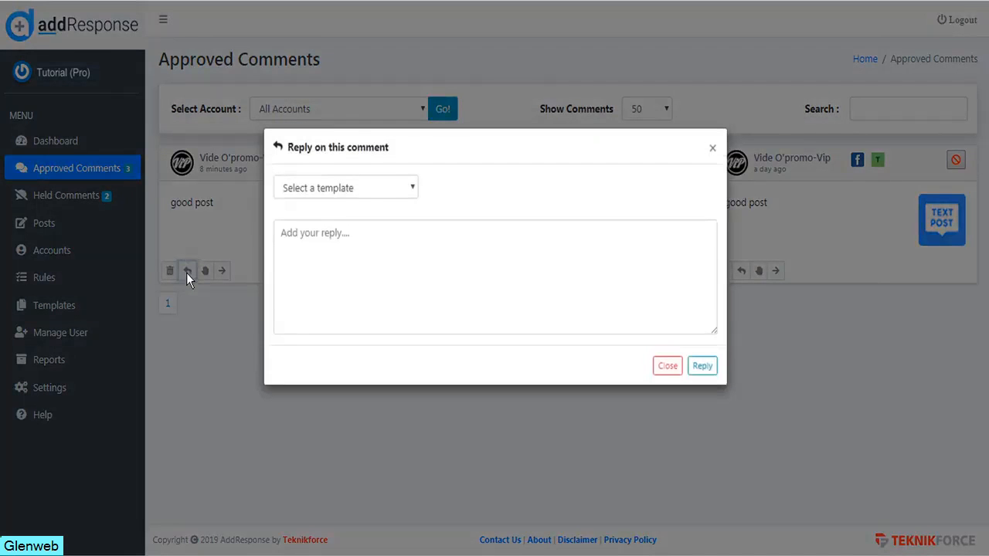
pyautogui.click(364, 190)
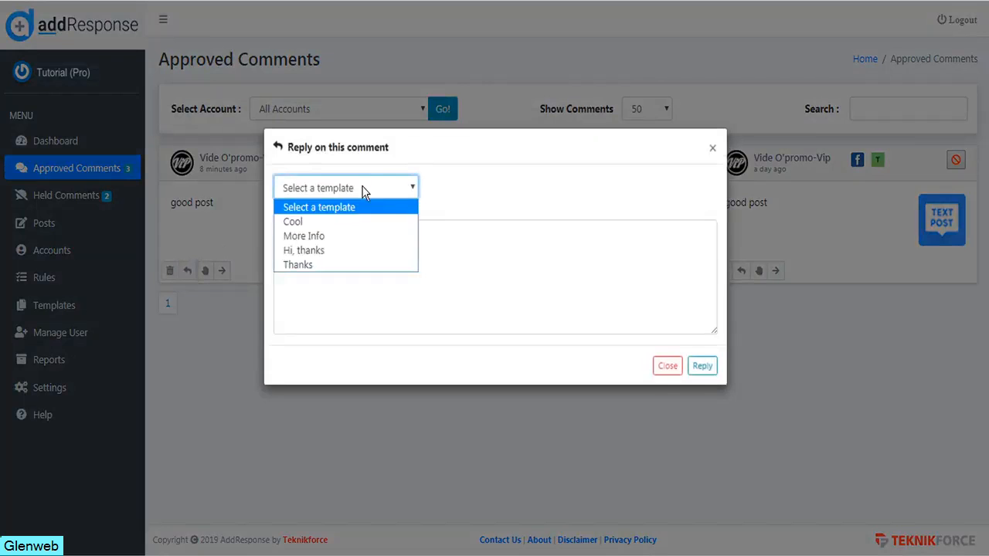
pyautogui.click(338, 223)
pyautogui.click(703, 367)
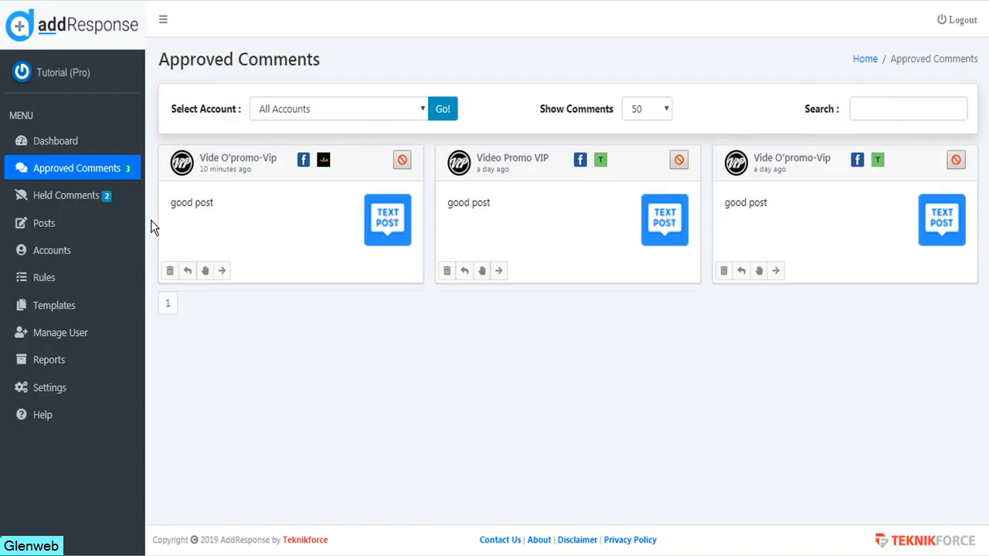
# - Add a rule of type Held for the Affiliate Sales account with the keyword "Glibbly"
pyautogui.click(44, 283)
pyautogui.click(467, 107)
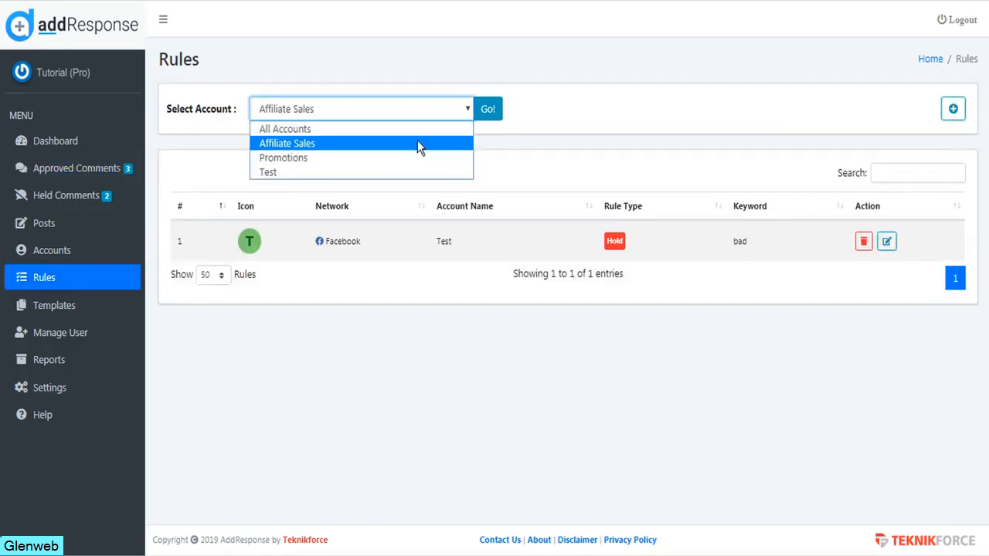
pyautogui.click(417, 143)
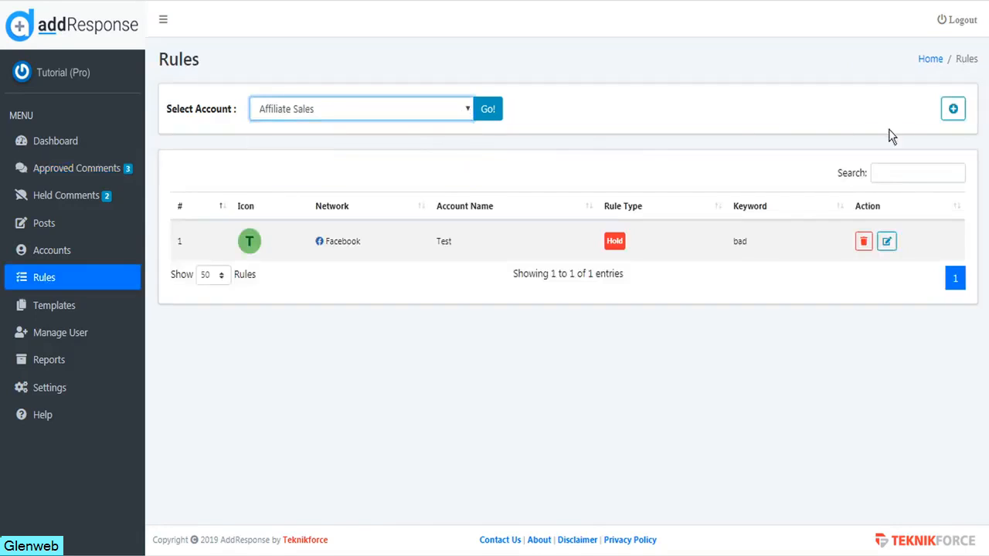
pyautogui.click(954, 111)
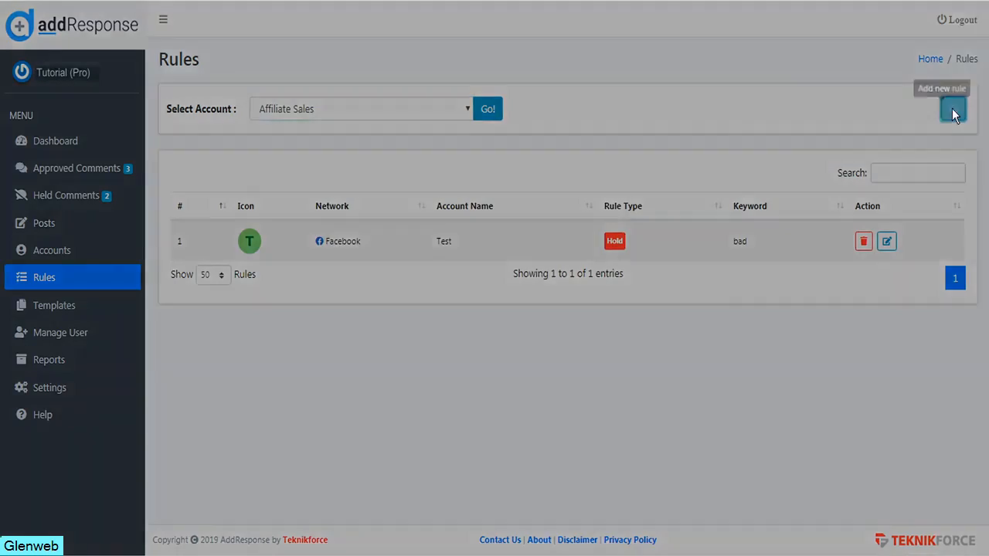
pyautogui.click(440, 193)
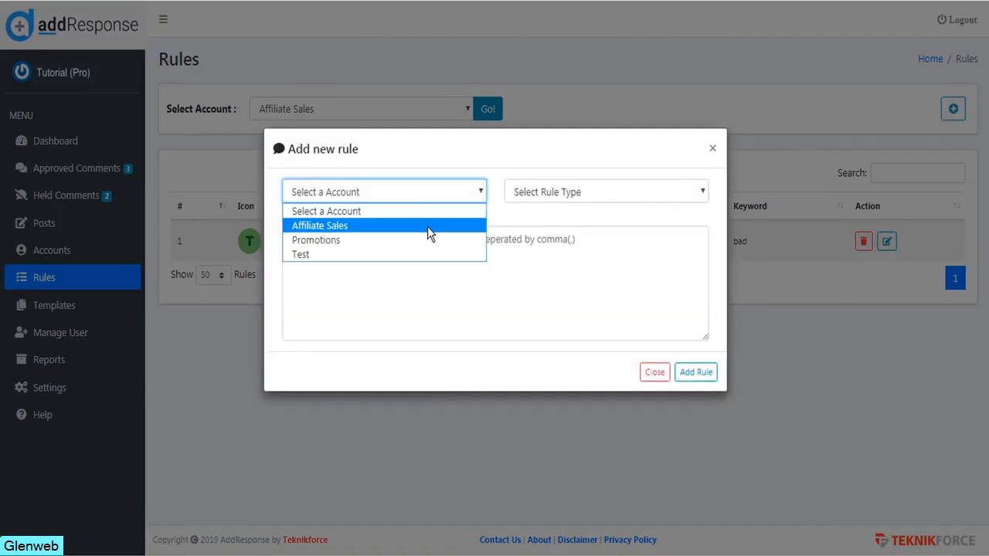
pyautogui.click(427, 226)
pyautogui.click(565, 193)
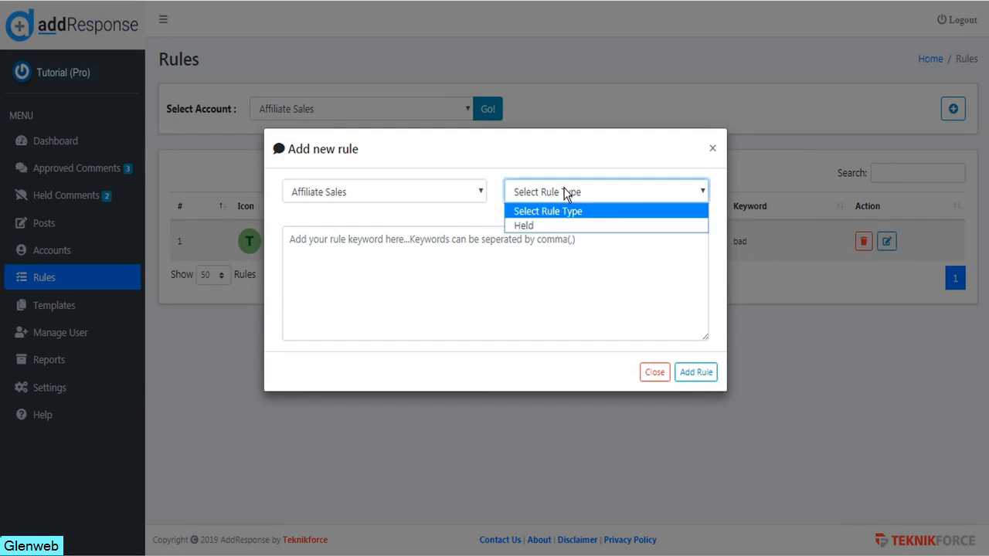
pyautogui.click(555, 226)
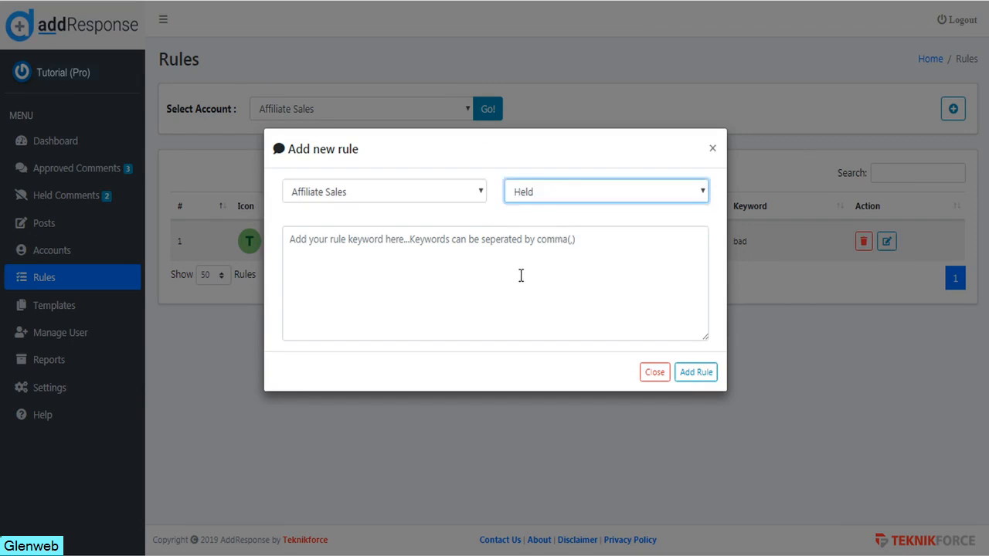
pyautogui.click(521, 276)
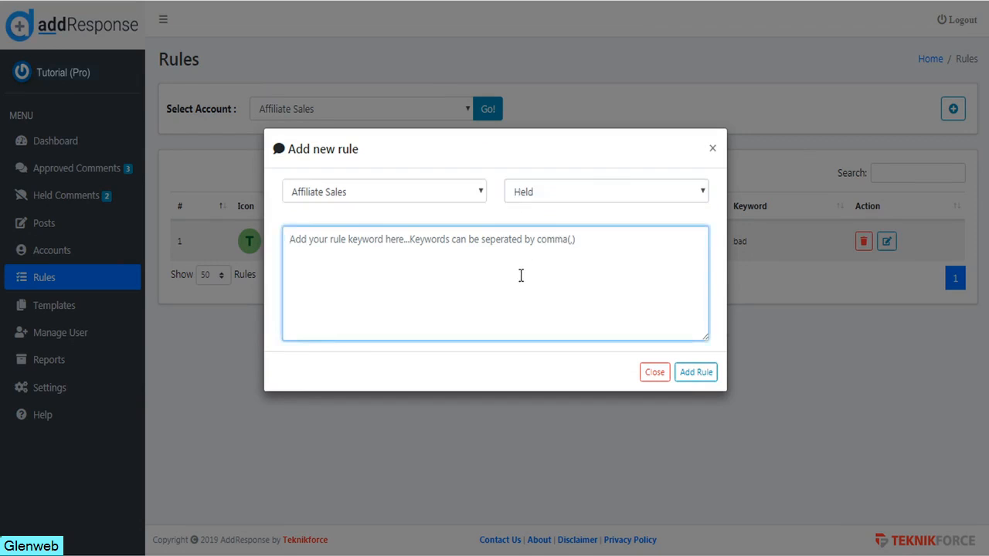
pyautogui.write('Glibbly')
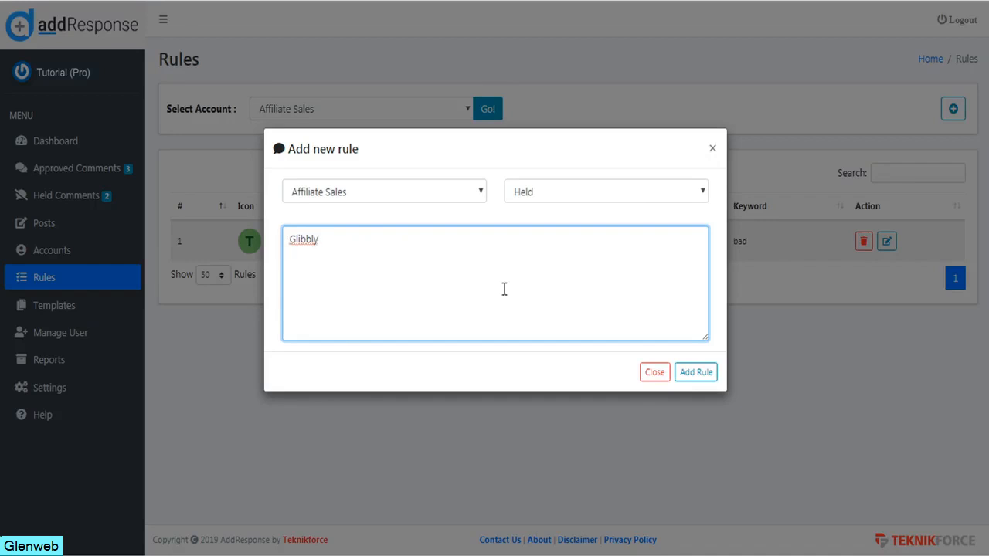
pyautogui.click(693, 377)
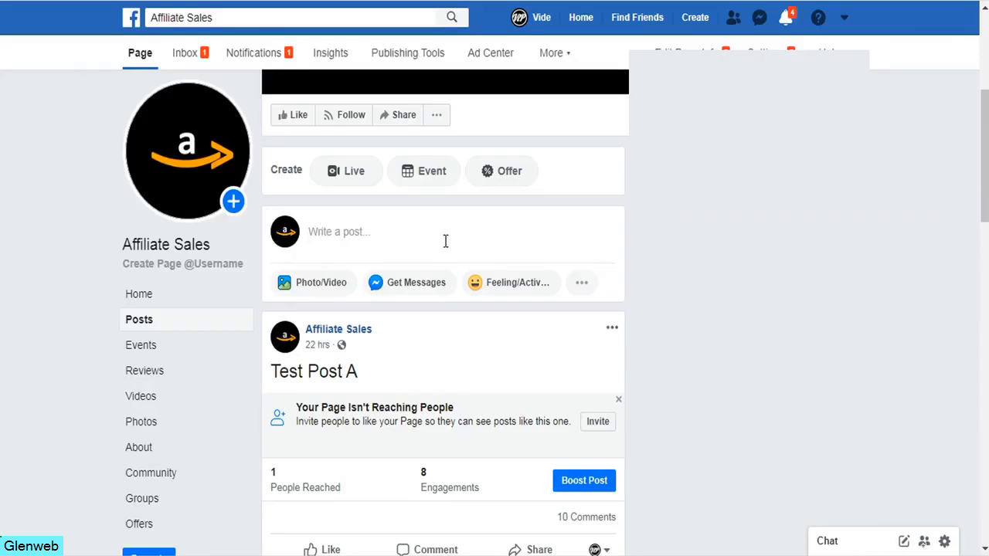
# - Publish the comment "better than Glibbly" on Test Post A on Facebook, and switch back to addResponse to check the held comments
pyautogui.scroll(-5, 445, 243)
pyautogui.click(351, 208)
pyautogui.write('better than Glibbly')
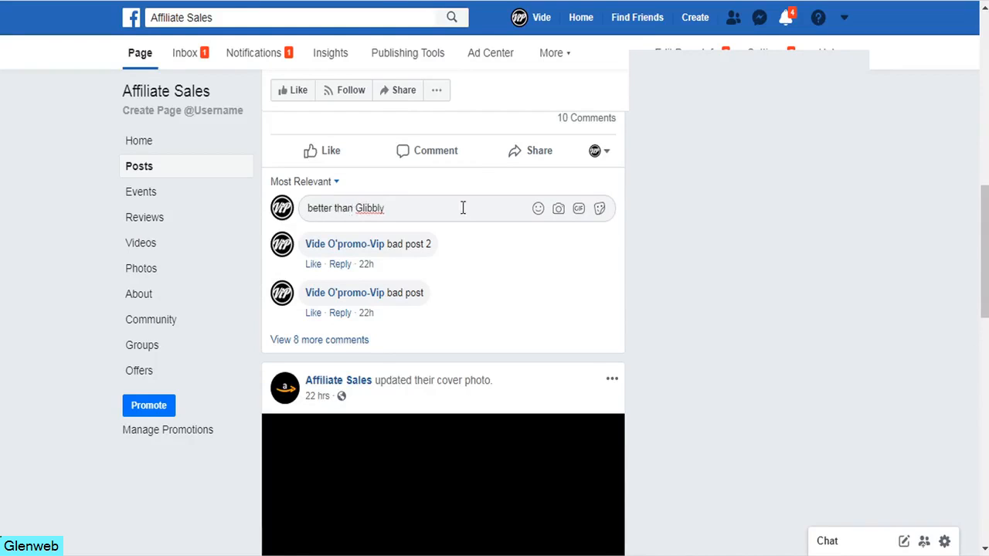
pyautogui.press('Return')
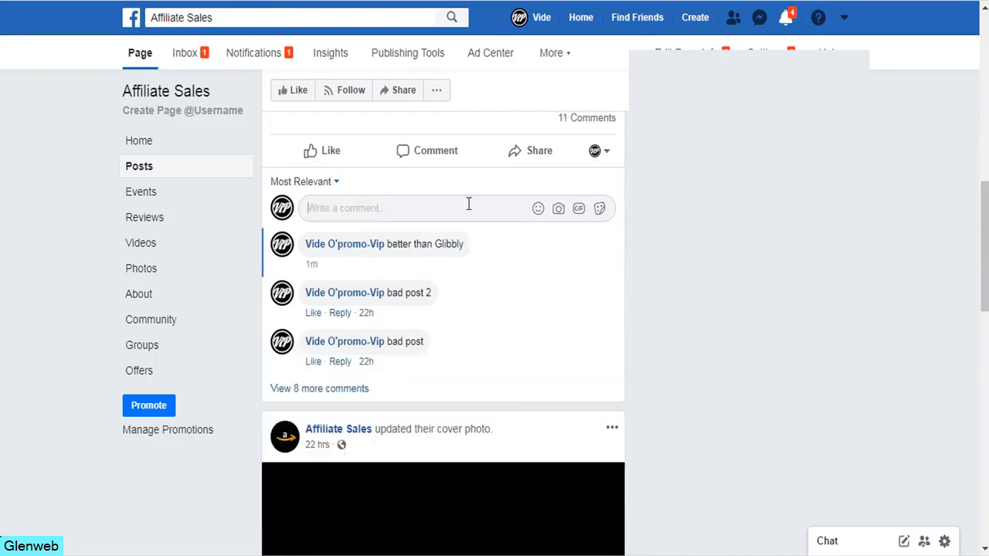
pyautogui.click(221, 1)
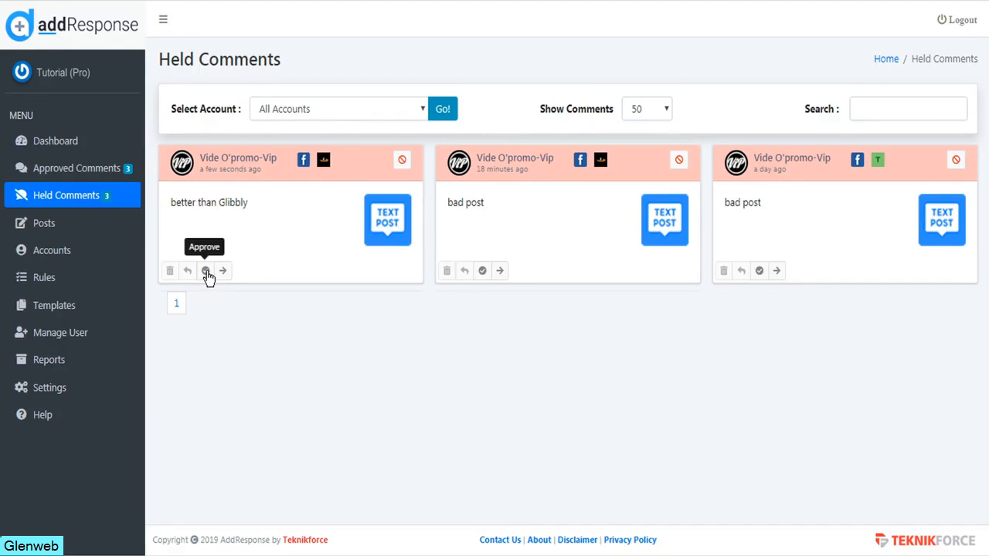
# - Add the Instagram account linked to the Affiliate Sales Facebook page to the social accounts
pyautogui.click(68, 252)
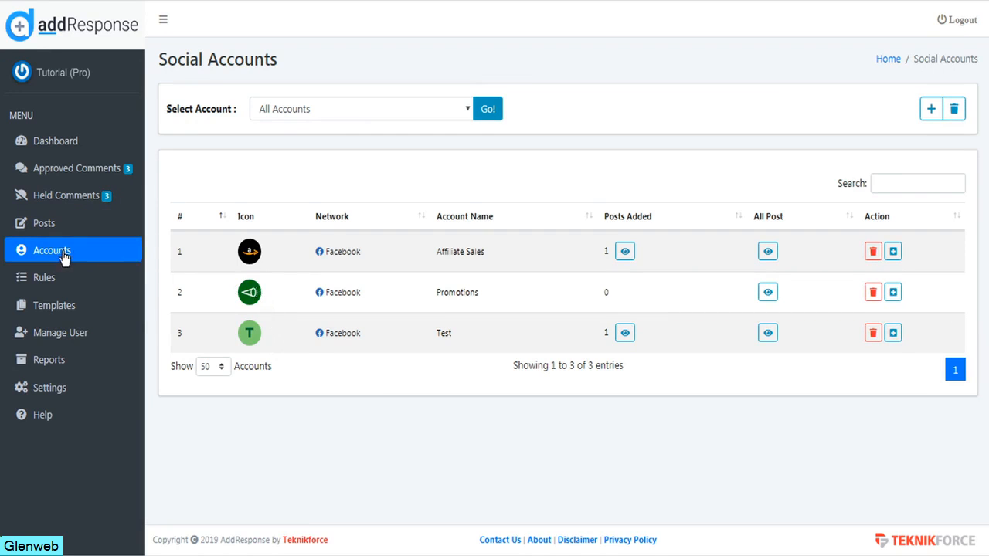
pyautogui.click(931, 110)
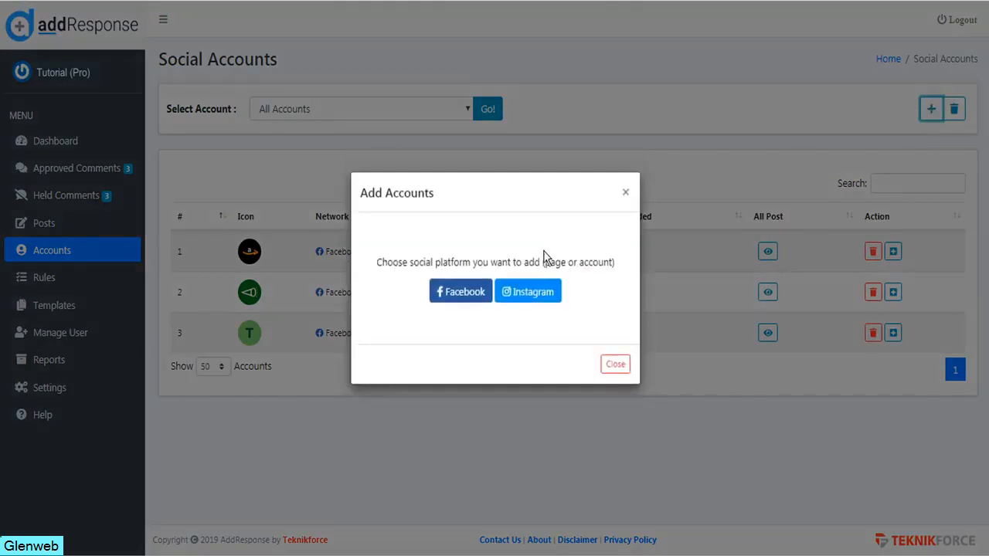
pyautogui.click(540, 299)
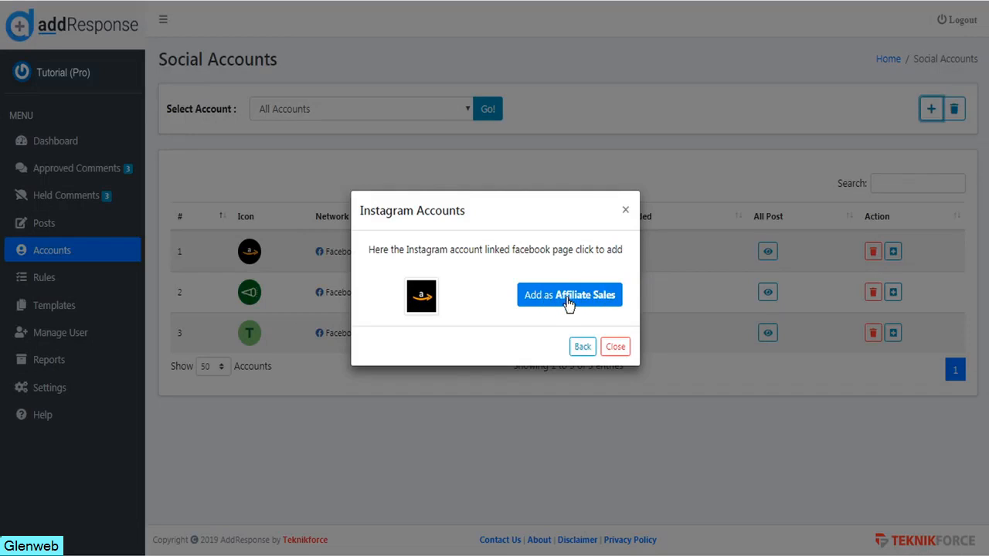
pyautogui.click(568, 302)
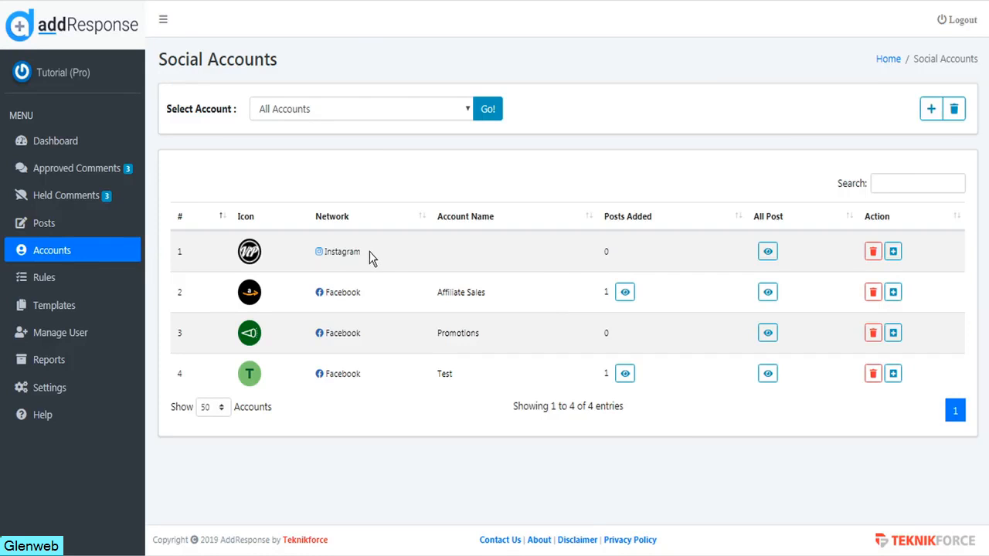
# - Look over the user management page with its option for adding a user, and review the reports for all accounts
pyautogui.click(59, 337)
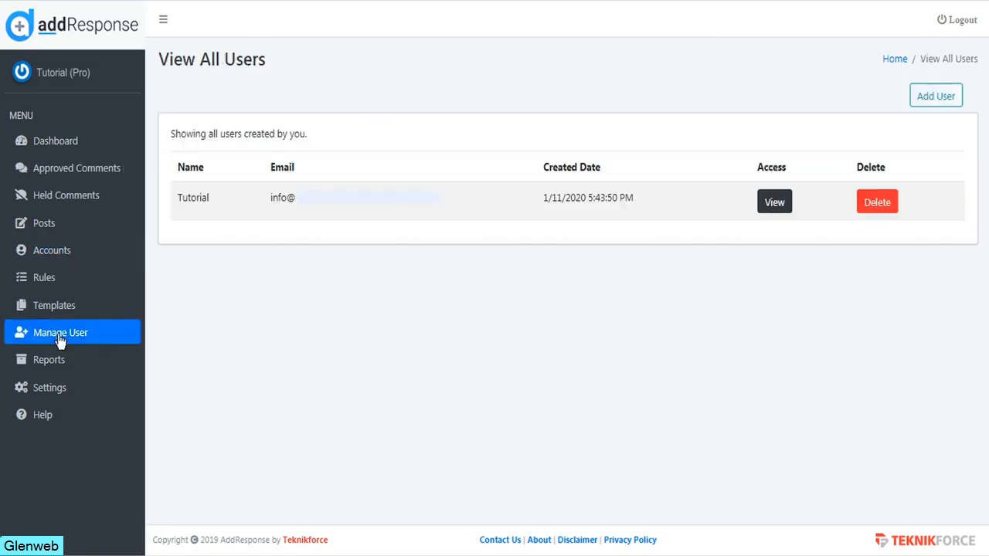
pyautogui.click(928, 106)
pyautogui.click(54, 362)
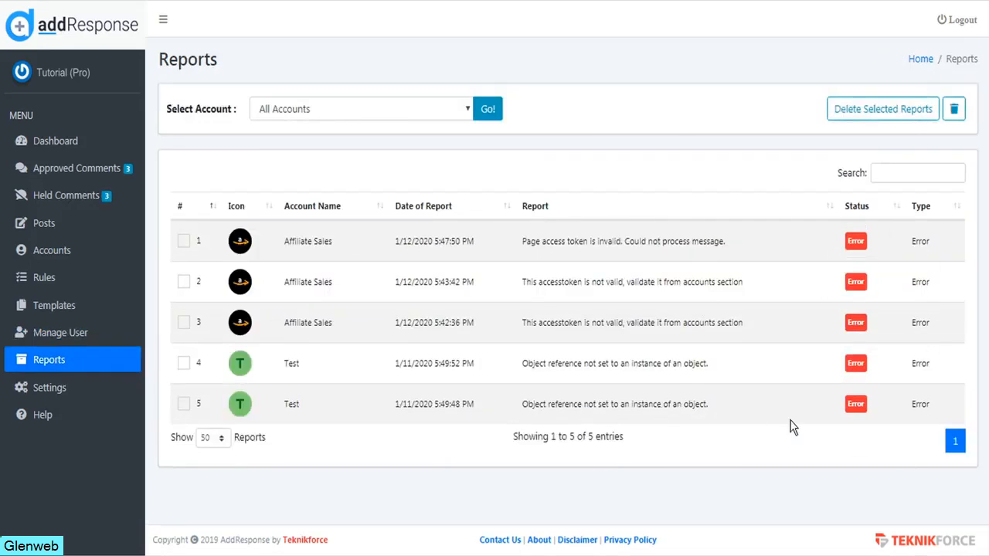
# - View the software version and the sentiment setting in the settings
pyautogui.click(48, 390)
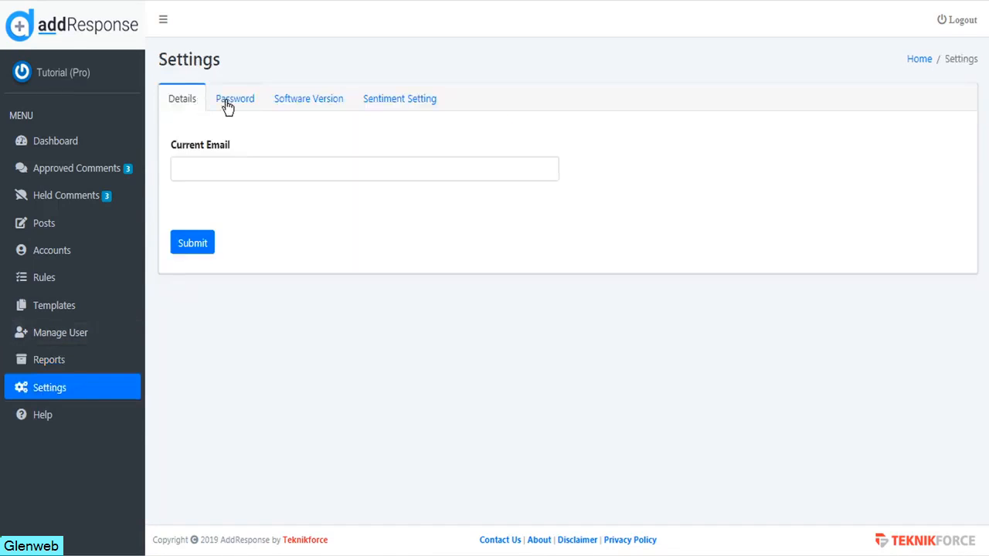
pyautogui.click(303, 103)
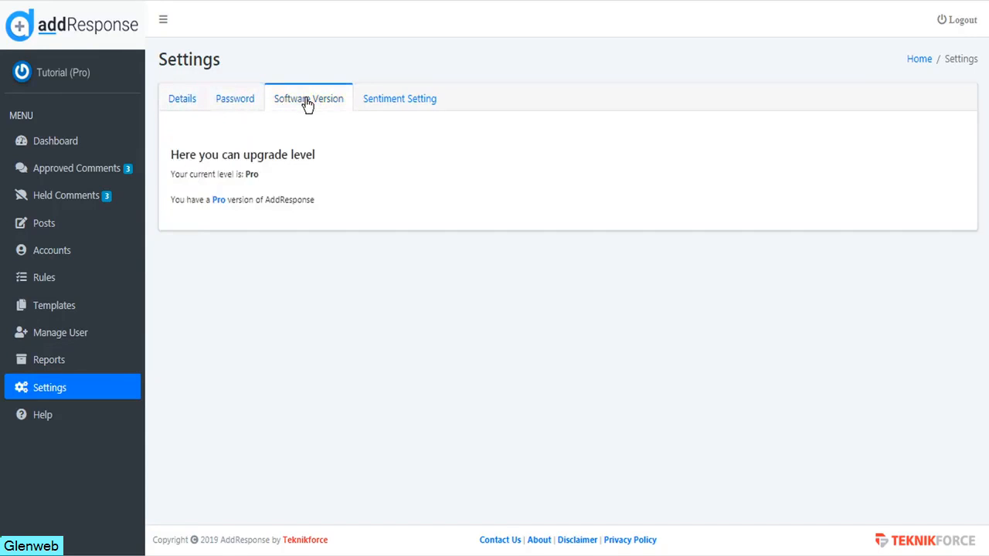
pyautogui.click(408, 104)
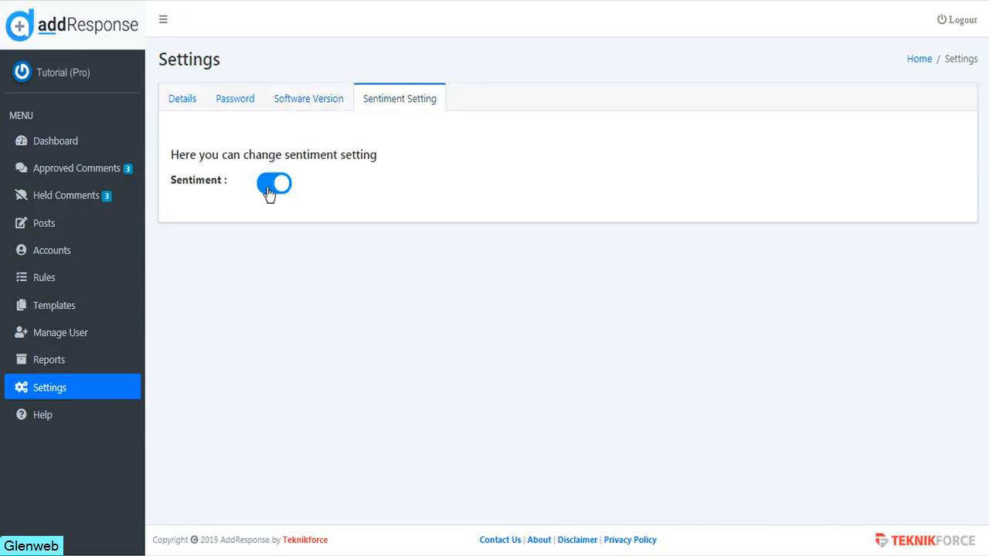